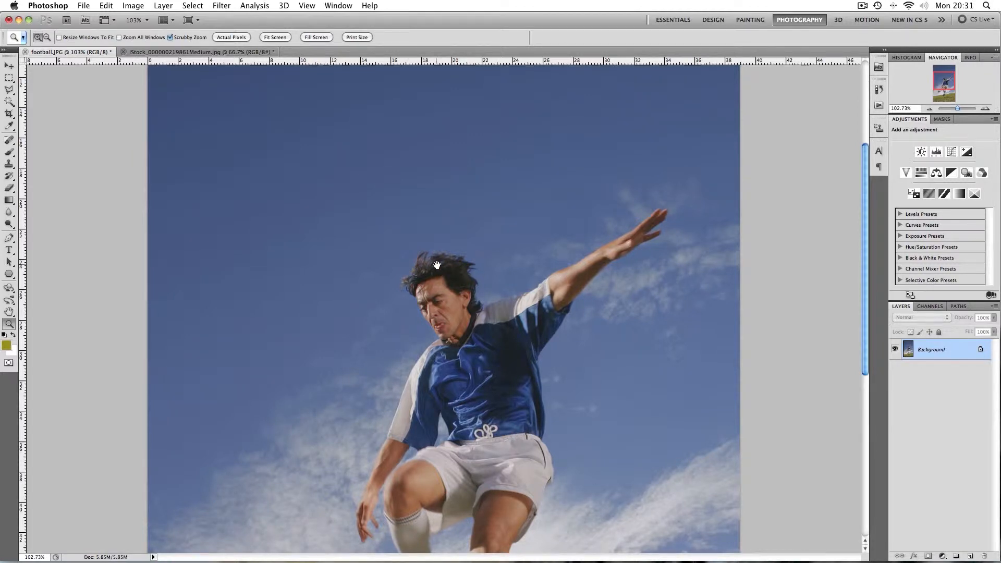
Pan across the football photo to examine it at close zoom
drag(494, 358, 462, 200)
drag(495, 333, 482, 406)
drag(542, 226, 539, 205)
drag(525, 312, 517, 224)
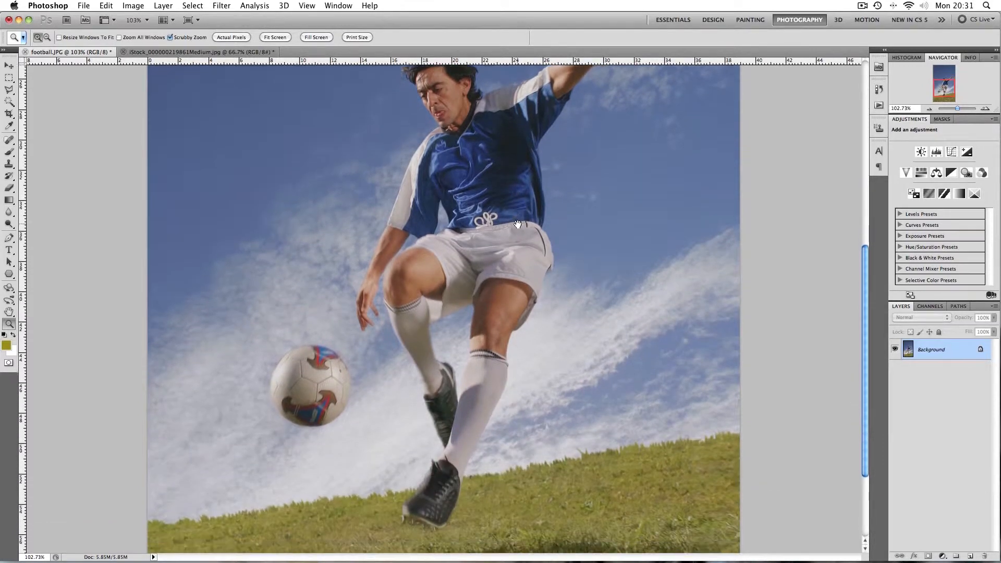
drag(471, 100, 474, 210)
drag(499, 387, 498, 239)
mouse_move(542, 409)
mouse_down()
mouse_move(544, 310)
mouse_move(544, 410)
mouse_up()
drag(548, 156, 556, 281)
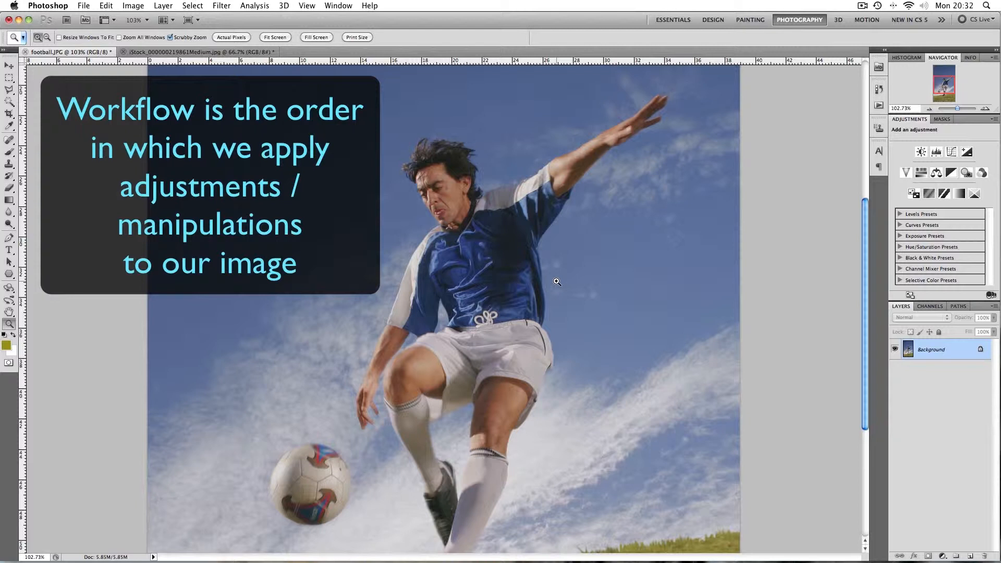
Open the Levels adjustment dialog for the photo
click(139, 6)
mouse_move(144, 38)
click(249, 48)
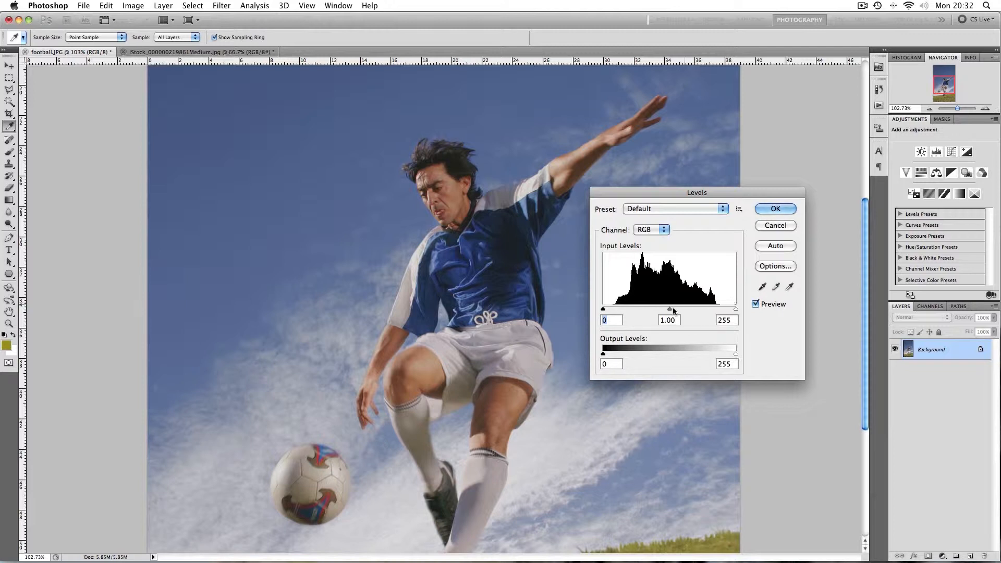
drag(603, 309, 613, 310)
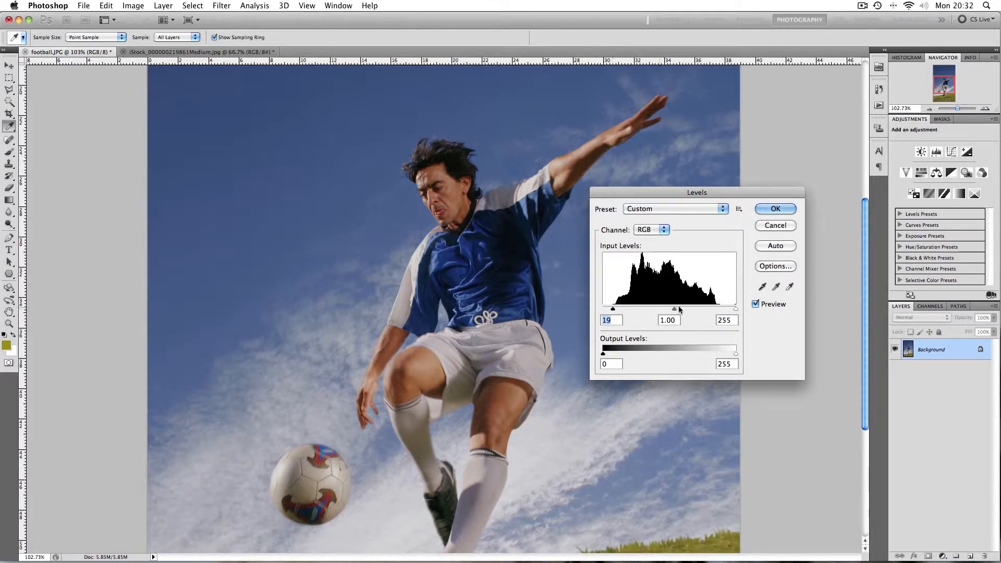
drag(735, 308, 721, 311)
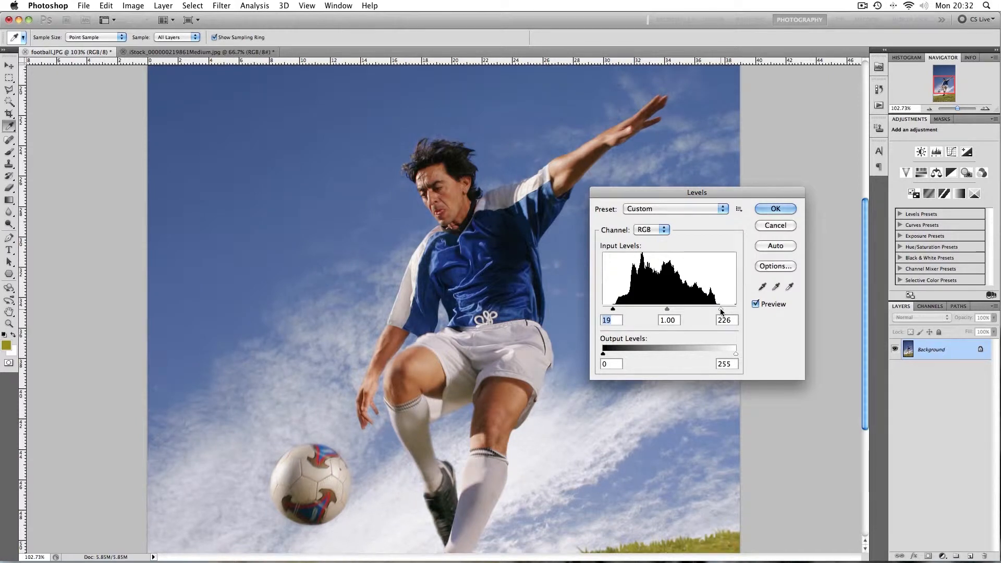
click(720, 310)
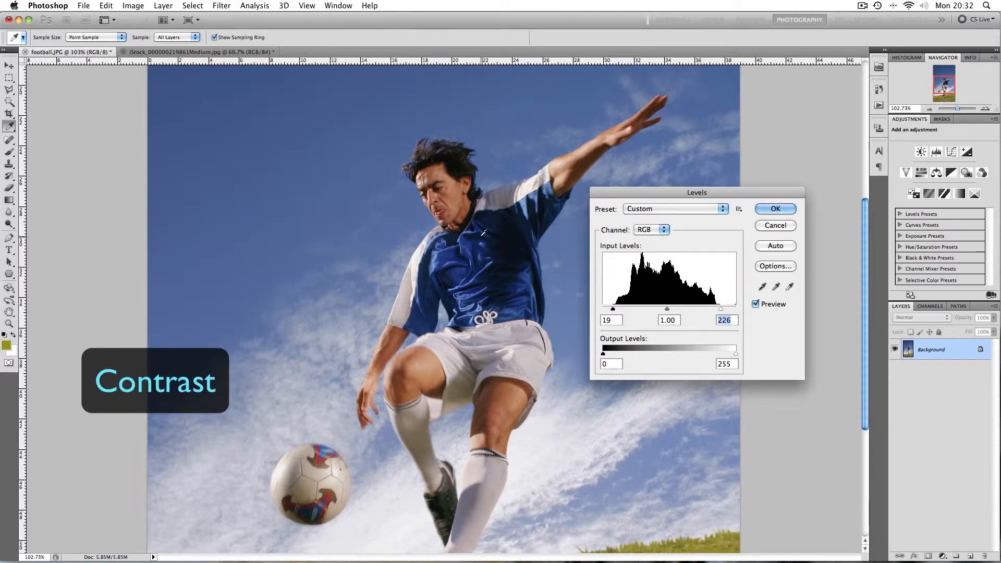
key(super+minus)
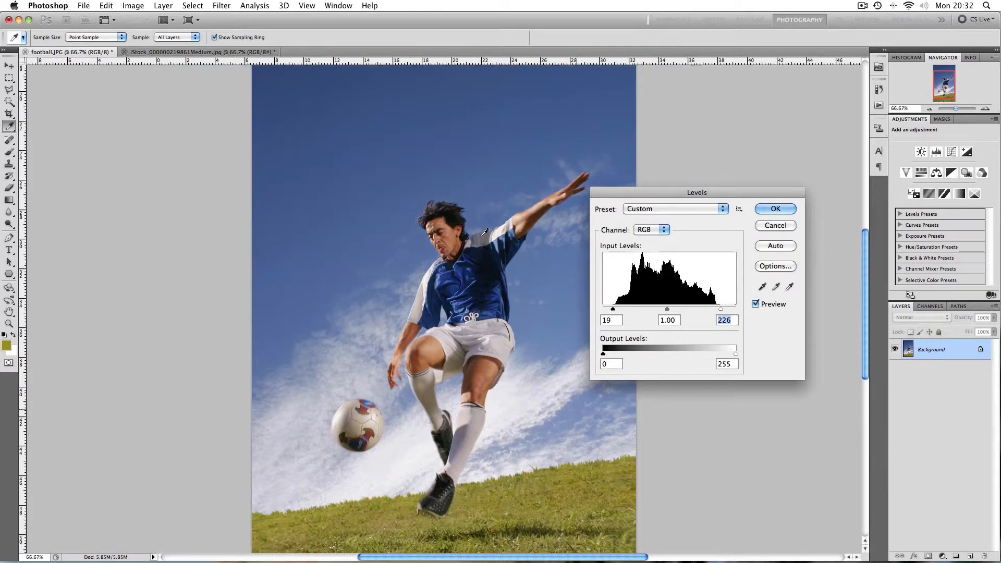
key(super+minus)
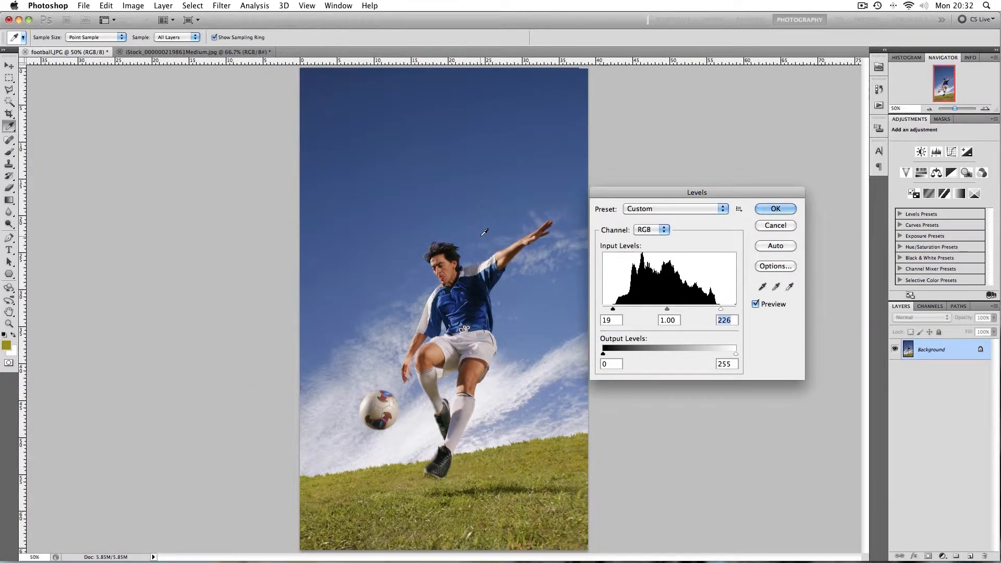
drag(612, 309, 603, 310)
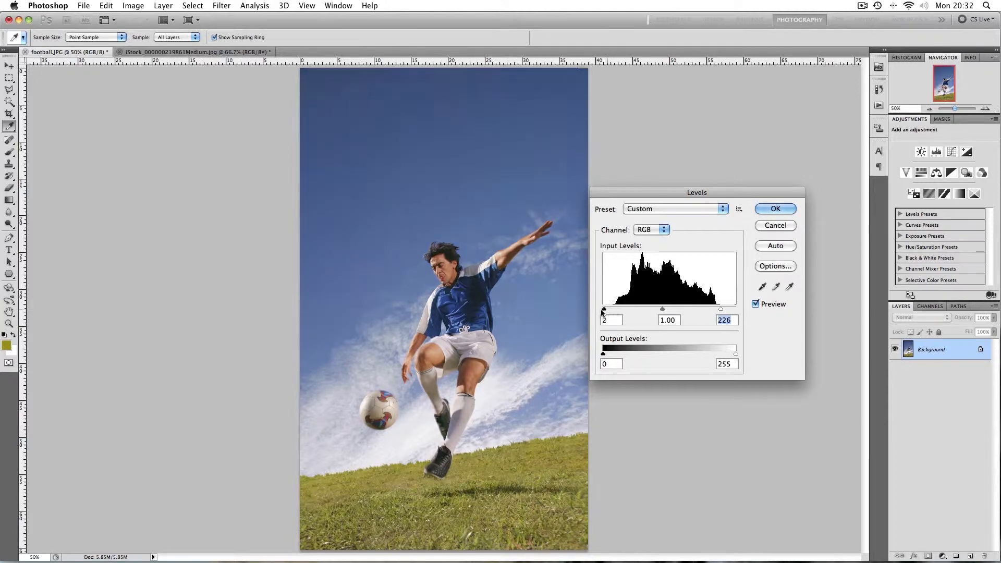
drag(721, 309, 737, 309)
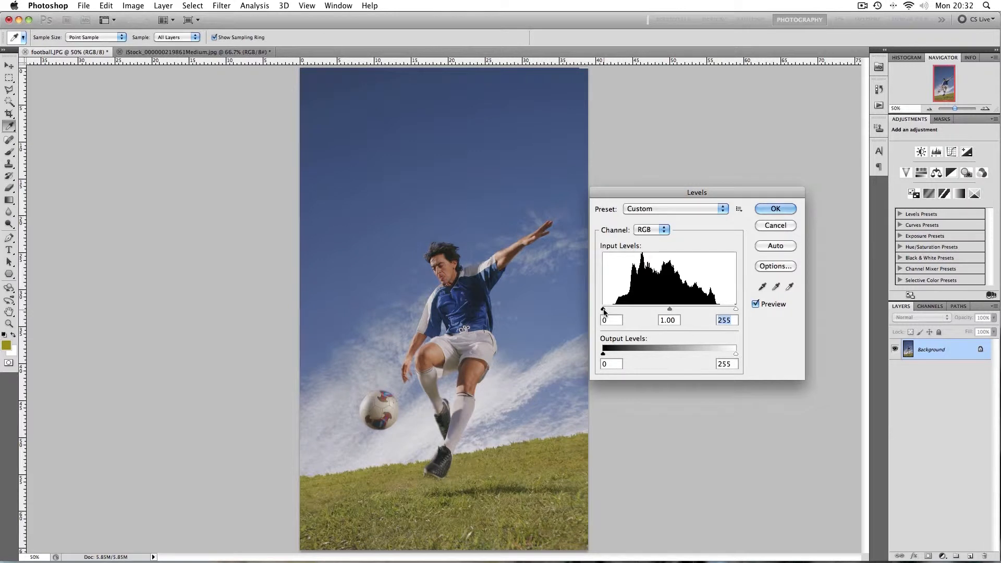
Set the Levels input black point to 27 and white point to 219 while previewing clipping
drag(603, 310, 618, 311)
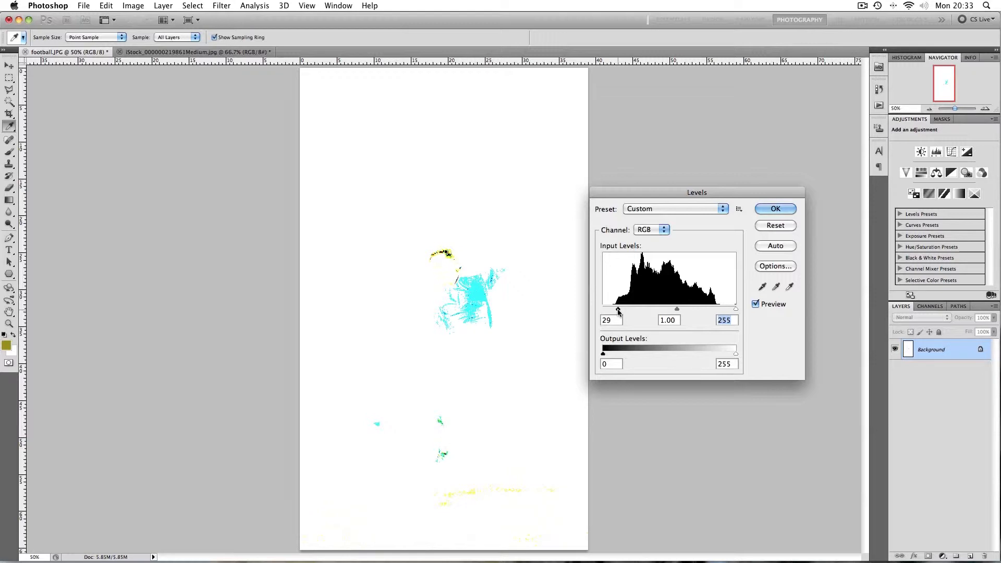
drag(618, 312, 617, 311)
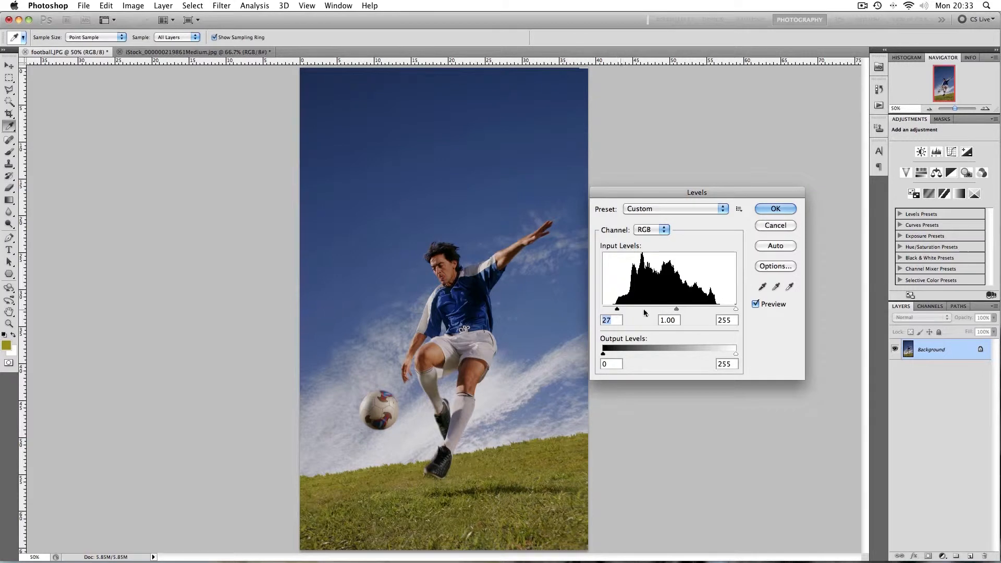
drag(733, 310, 715, 311)
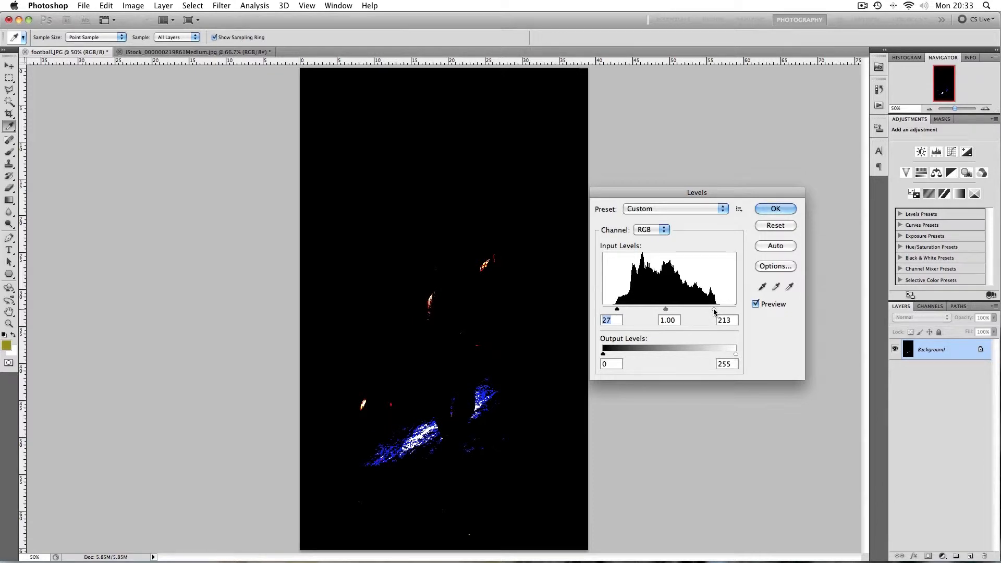
drag(713, 311, 718, 312)
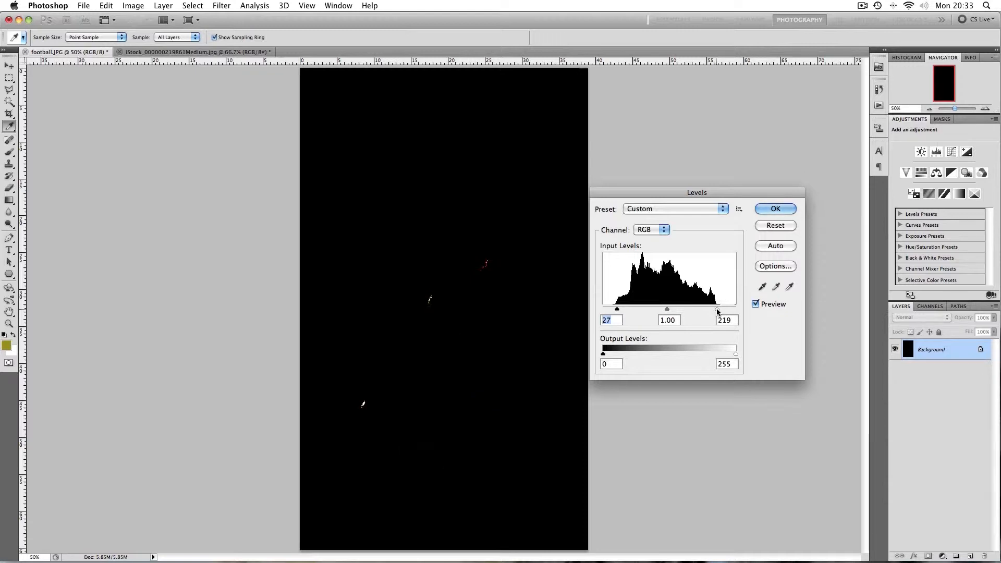
drag(717, 311, 718, 311)
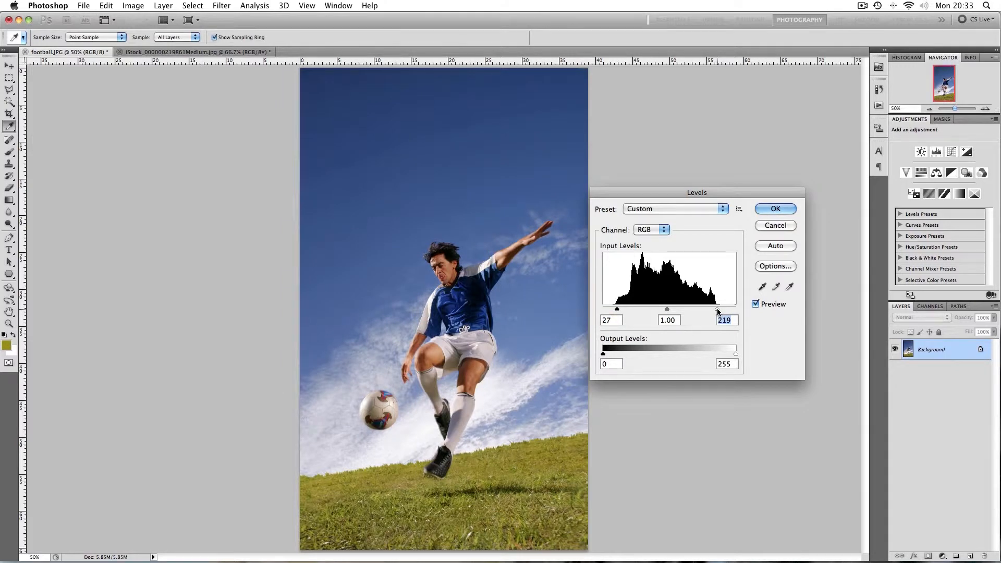
Set the midtone input level to 1.16 and apply the Levels adjustment
drag(666, 312, 661, 311)
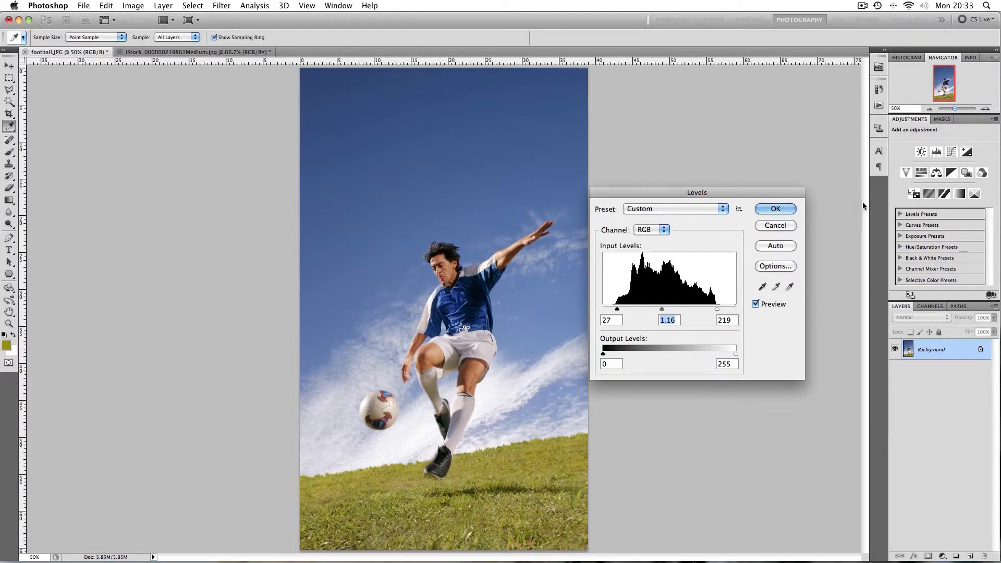
click(789, 210)
key(z)
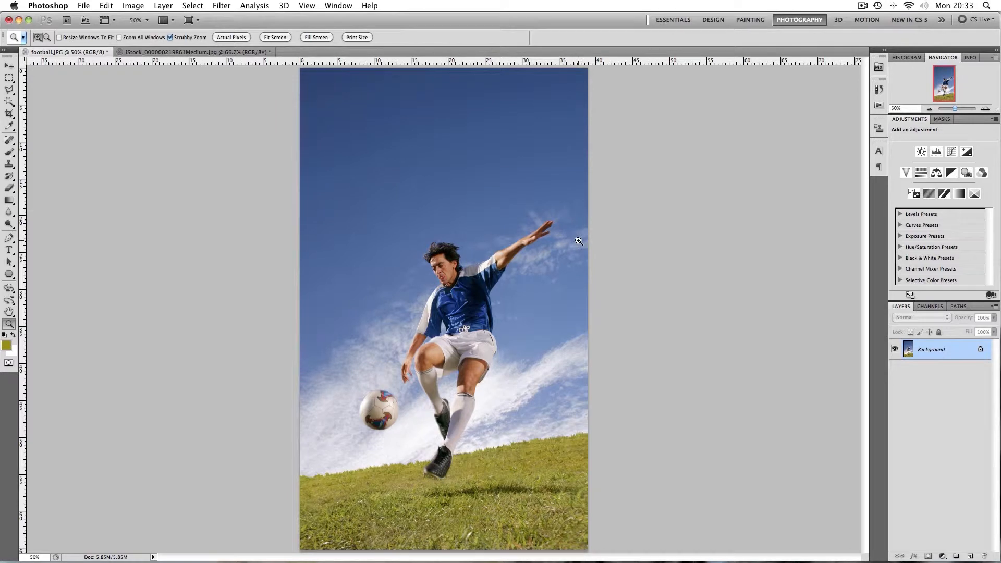
Toggle undo and redo of the Levels adjustment to compare before and after
key(super+z)
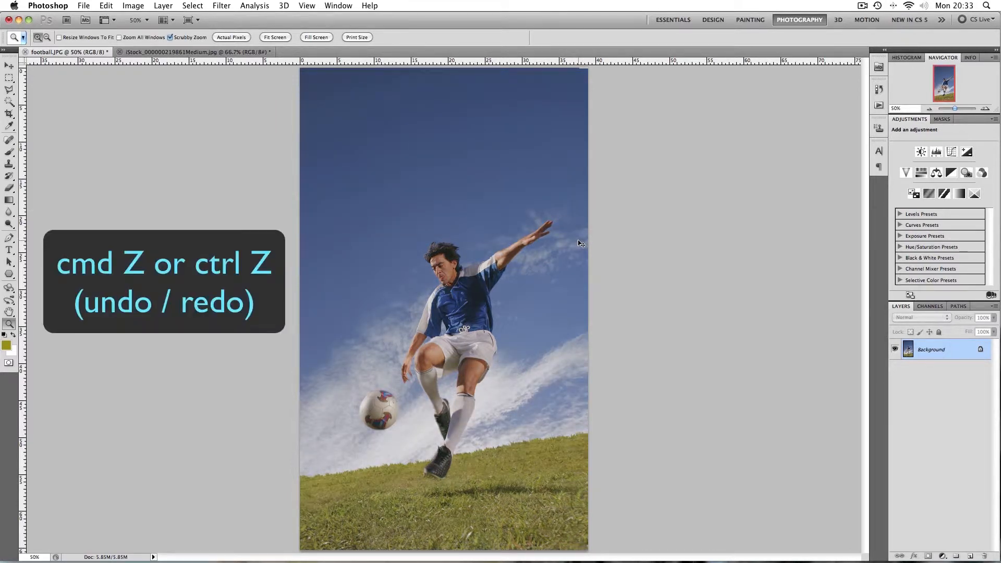
key(super+z)
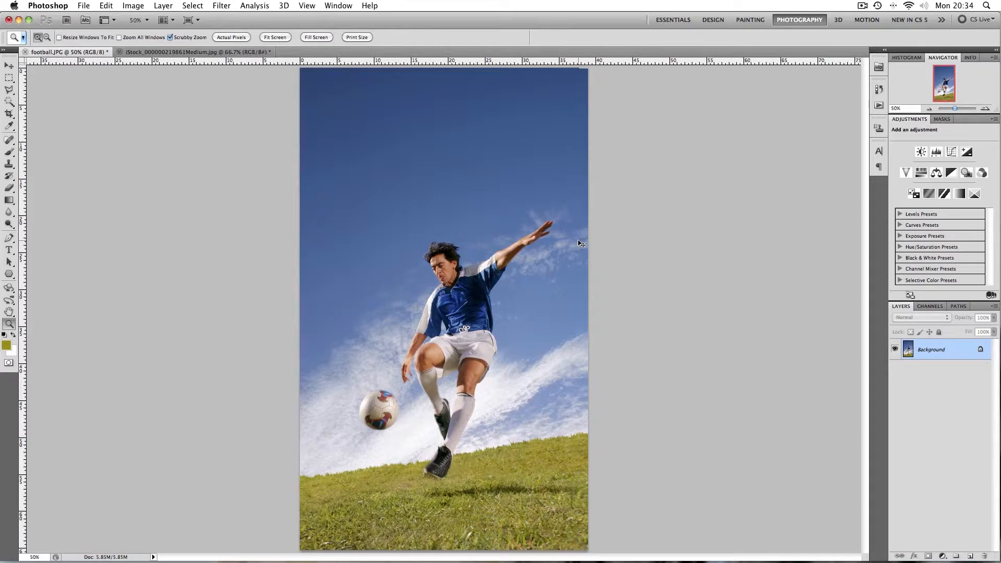
key(super+z)
key(super+z)
Open the Hue/Saturation adjustment dialog and zoom in on the player
click(133, 6)
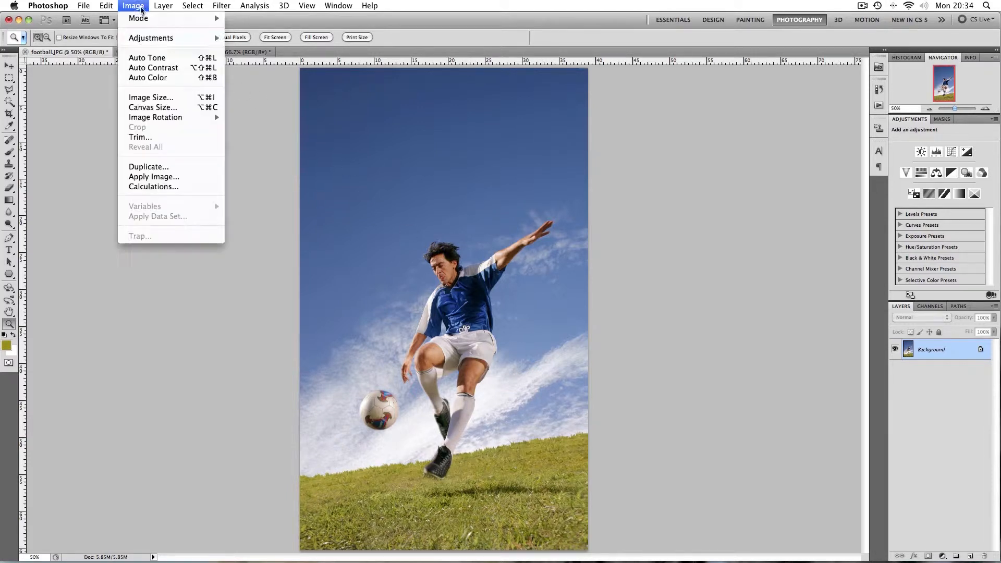
mouse_move(155, 40)
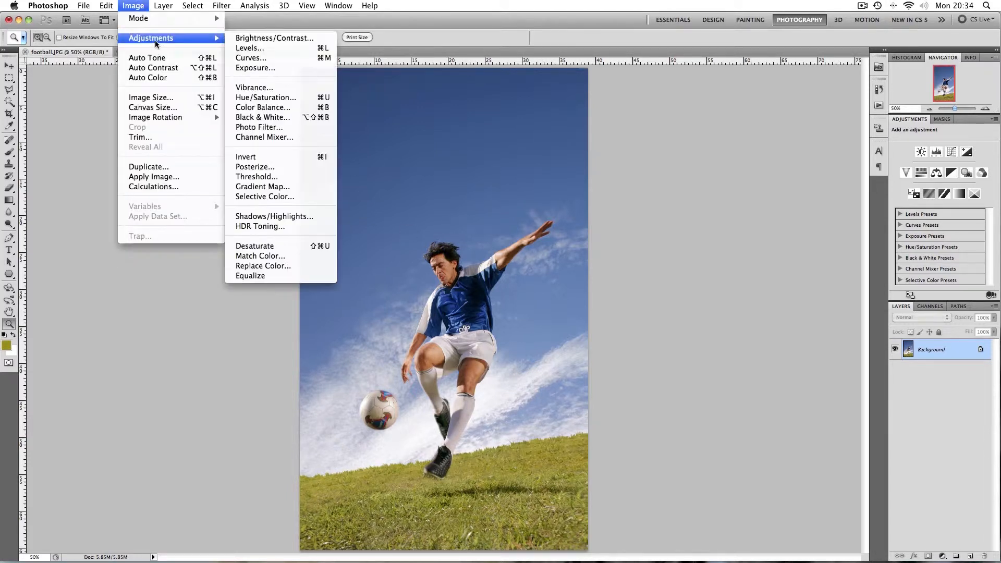
click(269, 99)
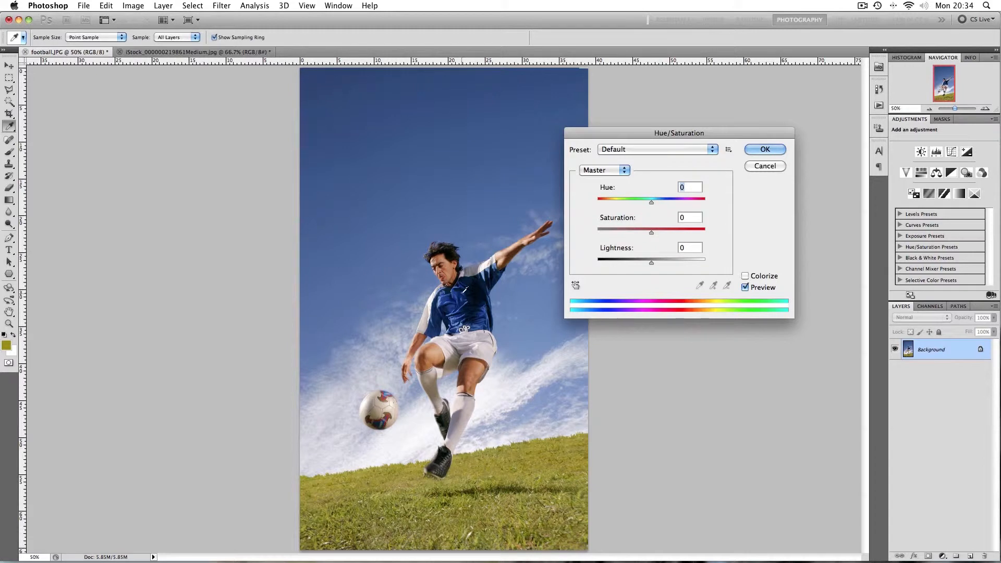
key(super+equal)
key(super+equal)
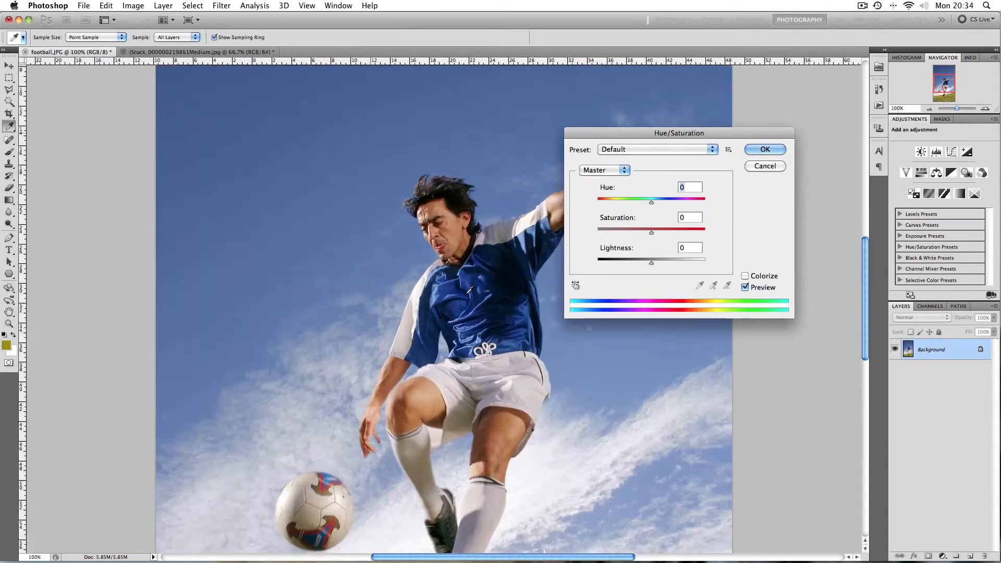
drag(481, 307, 389, 257)
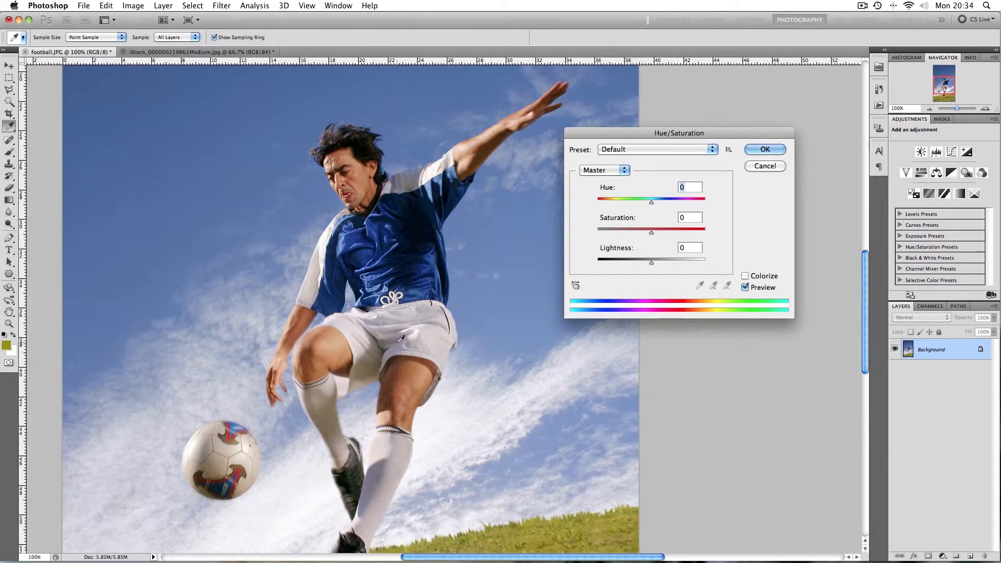
Shift the hue of the Blues range to -33
click(606, 170)
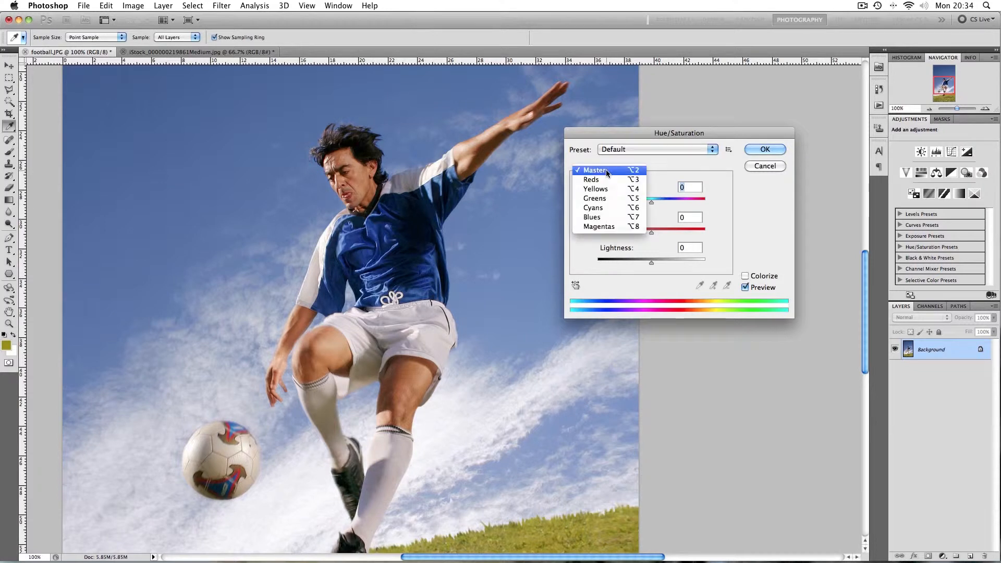
click(606, 218)
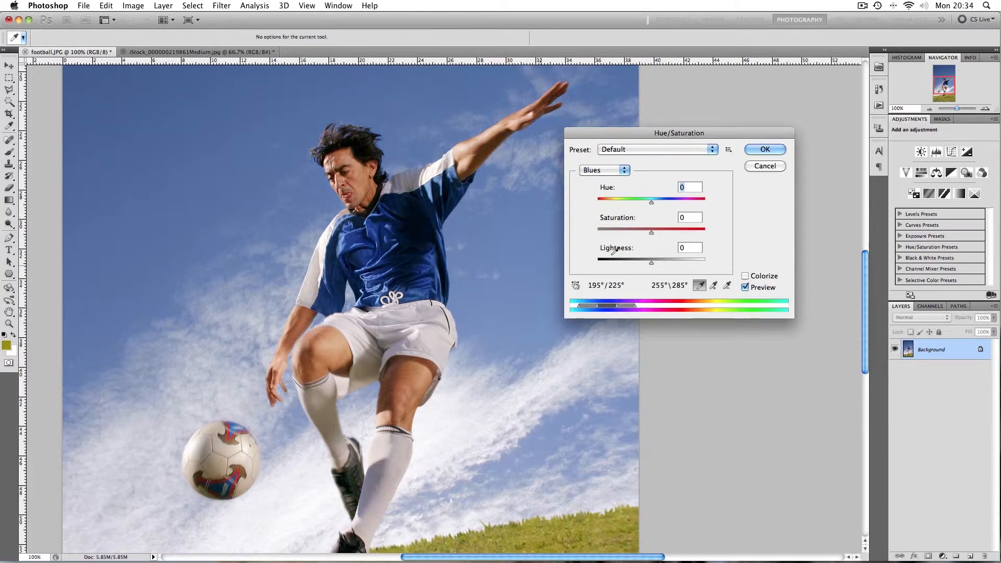
click(650, 202)
drag(650, 202, 646, 203)
drag(643, 202, 633, 205)
drag(527, 349, 518, 257)
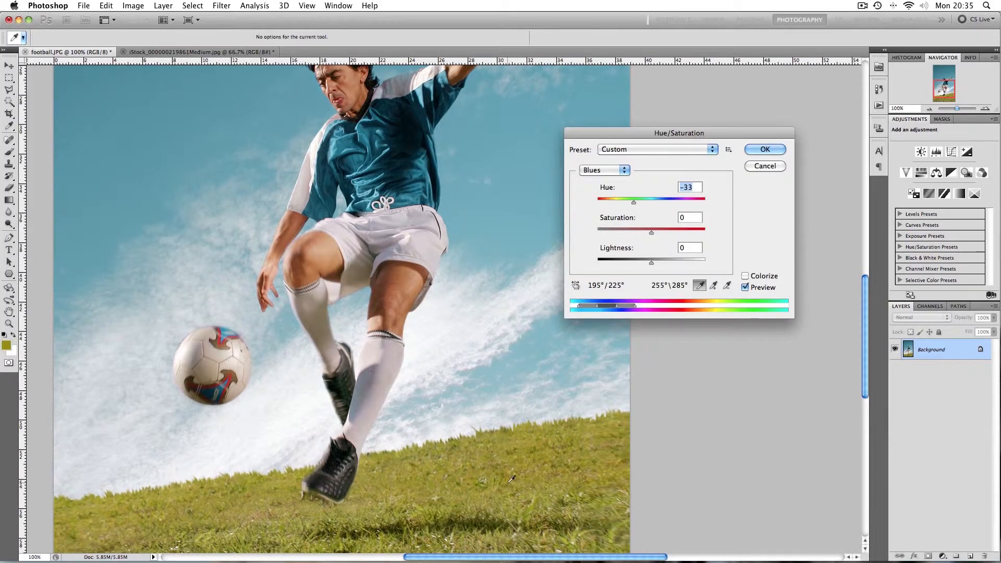
Switch to the Yellows range and raise its saturation to +15
click(603, 170)
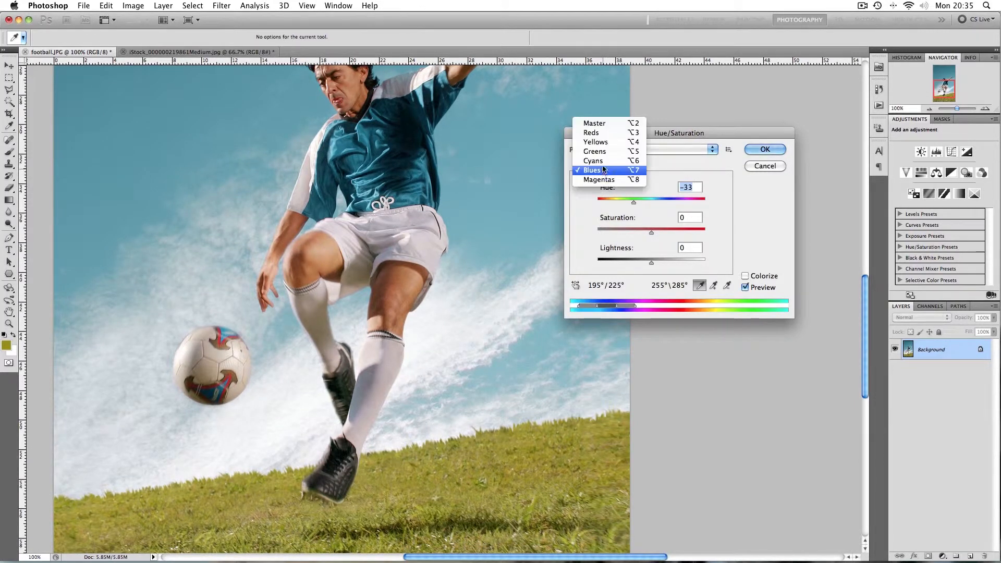
click(603, 142)
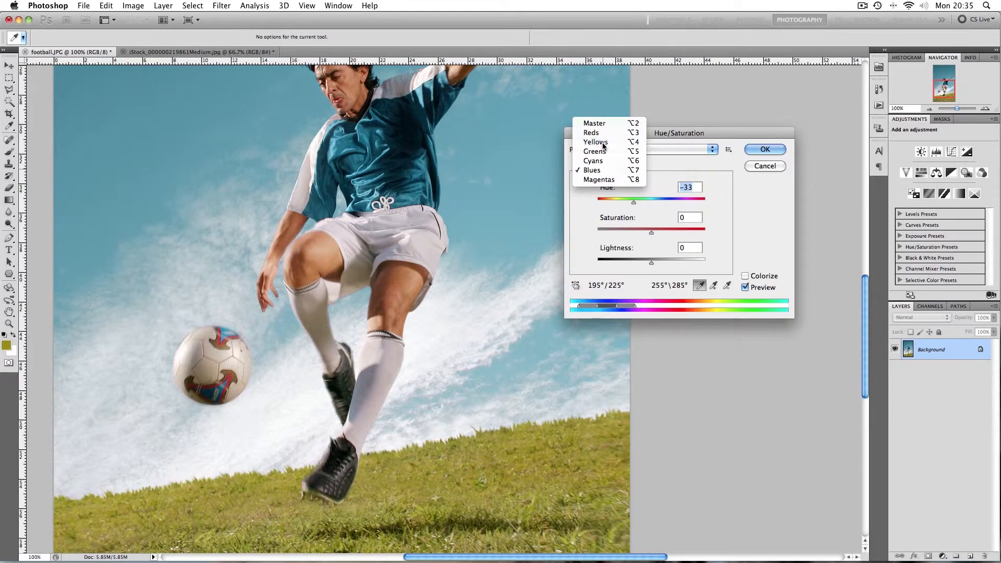
click(602, 171)
click(602, 181)
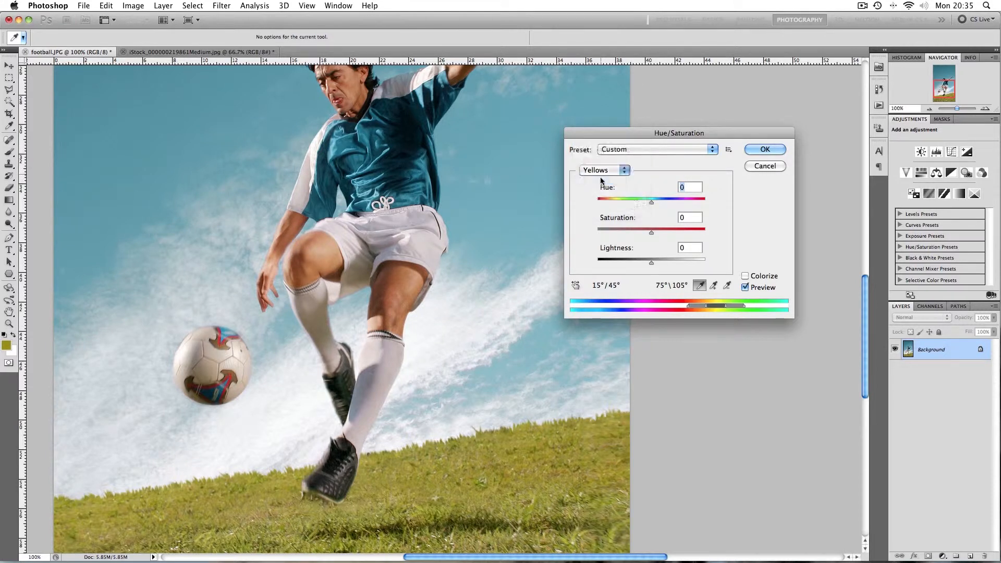
click(602, 171)
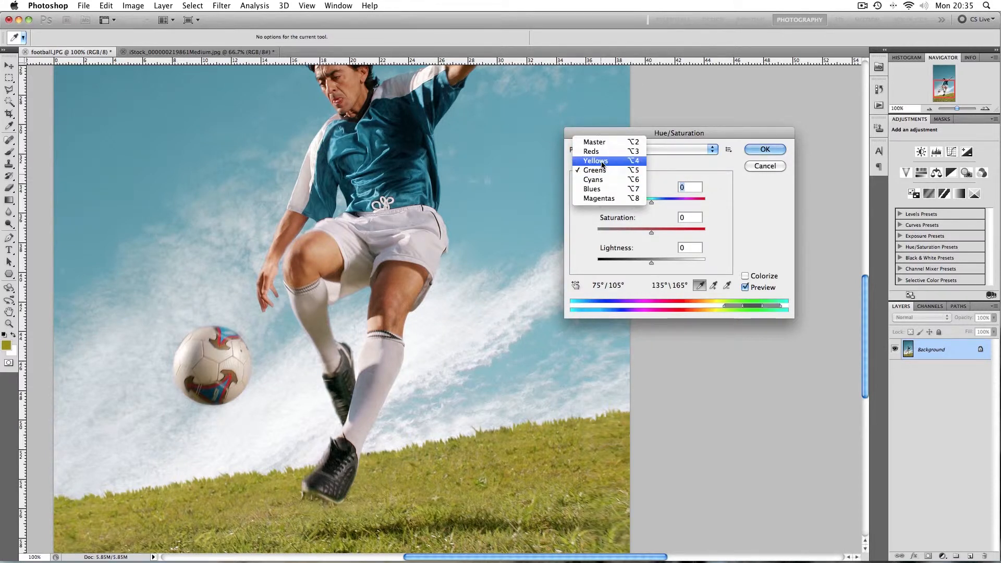
click(602, 162)
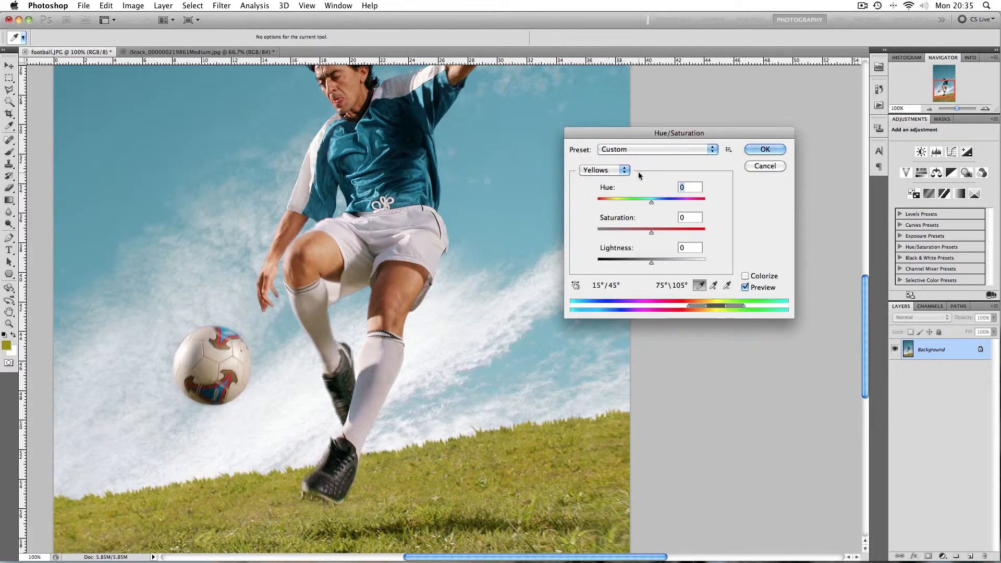
click(649, 233)
drag(650, 233, 658, 233)
Apply the Hue/Saturation adjustment
key(super+minus)
key(super+minus)
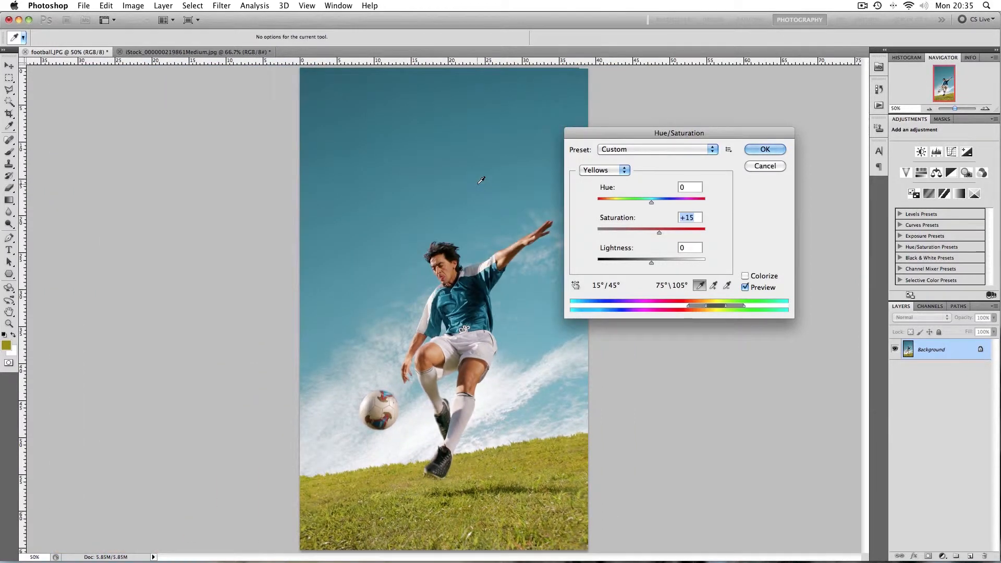
key(super+plus)
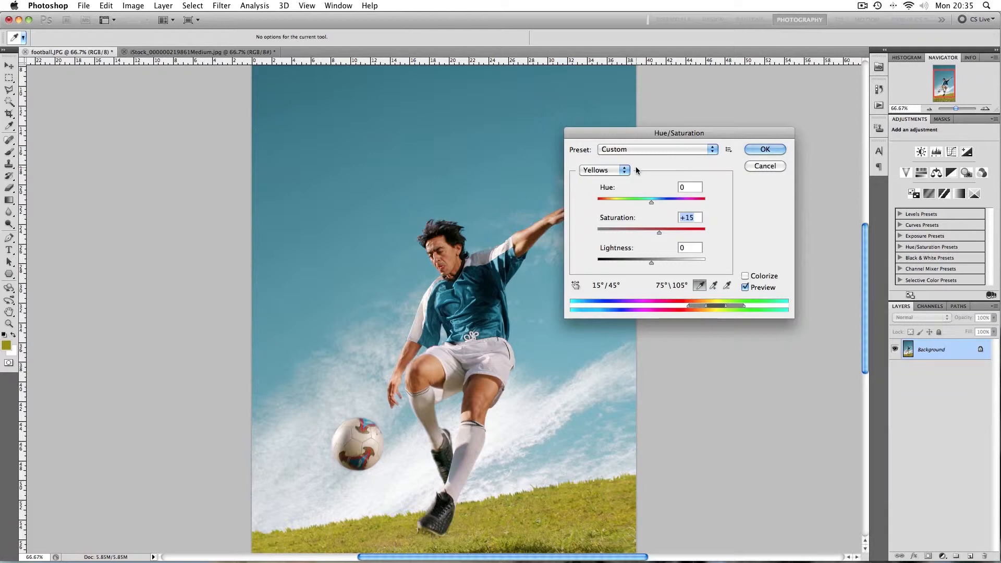
click(753, 150)
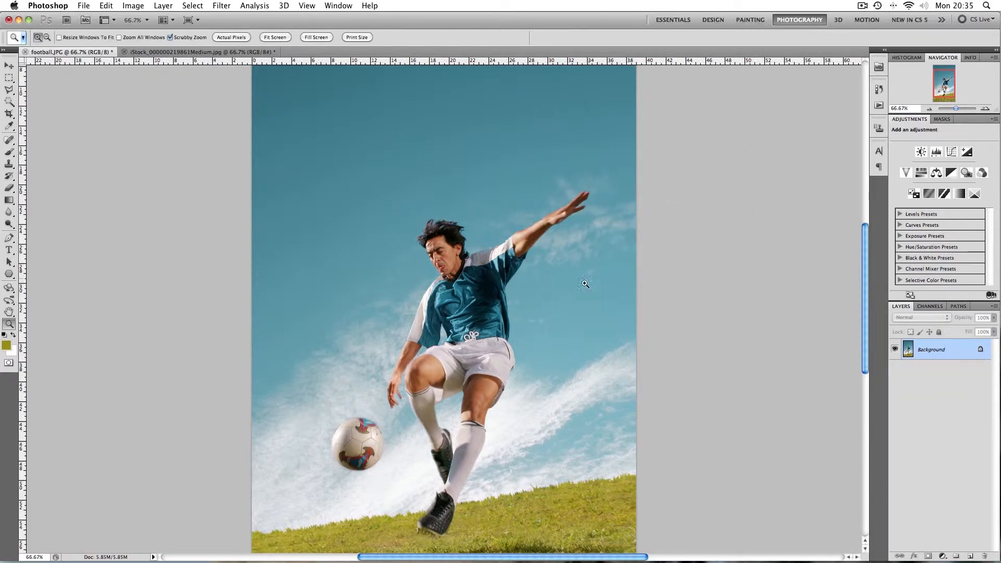
Compare the football photo before and after the colour adjustments by toggling the last change
key(super+z)
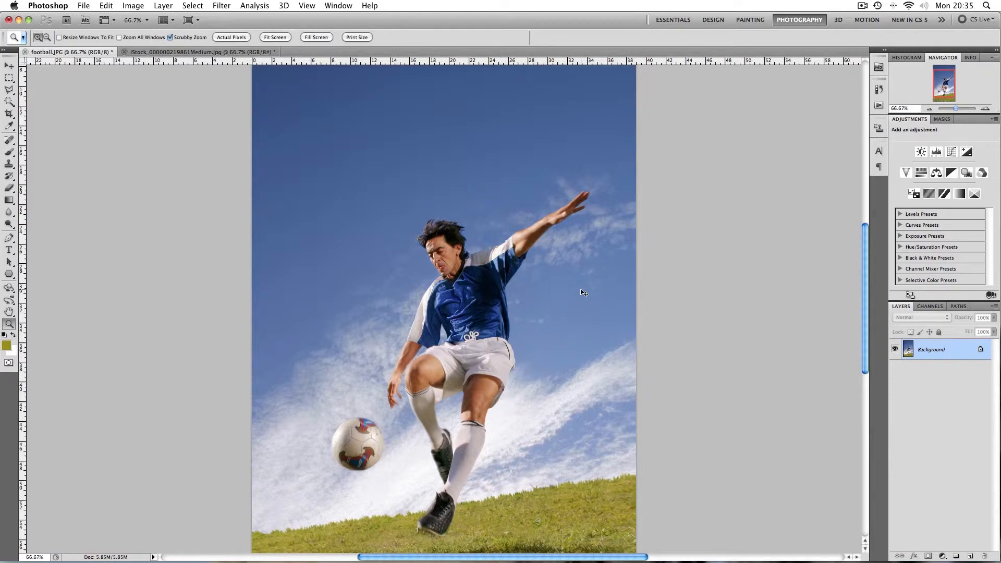
key(super+z)
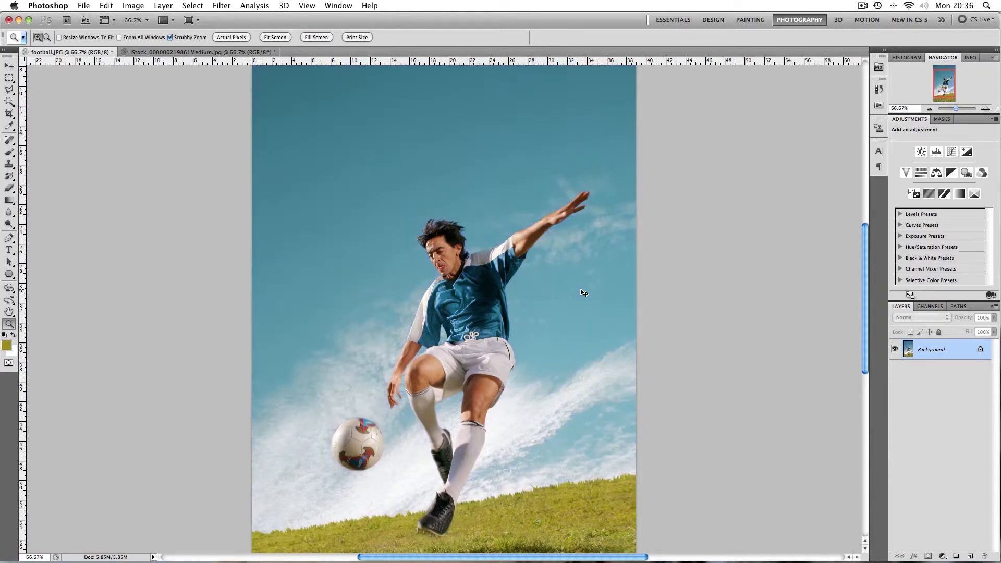
key(super+z)
key(super+minus)
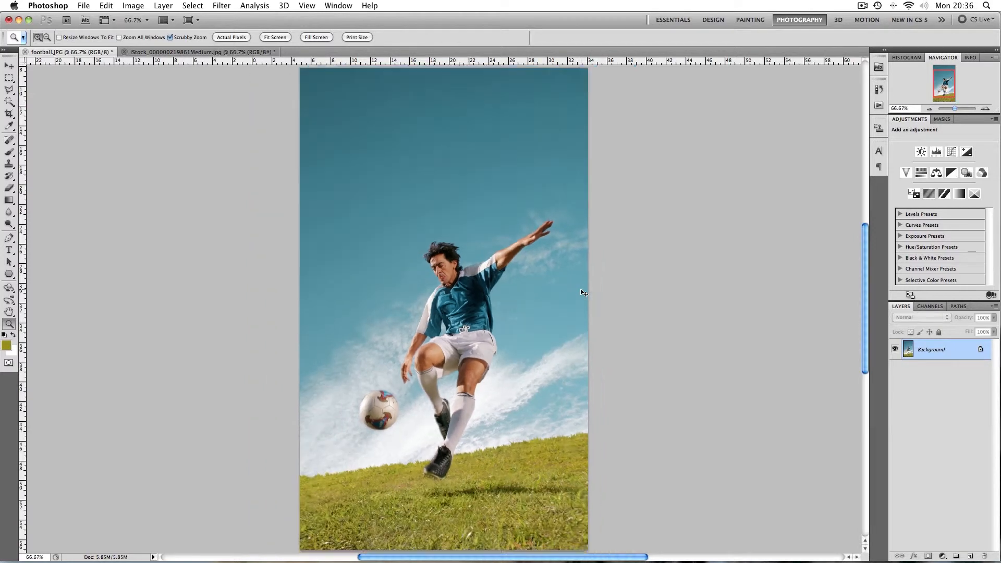
key(super+minus)
key(super+equal)
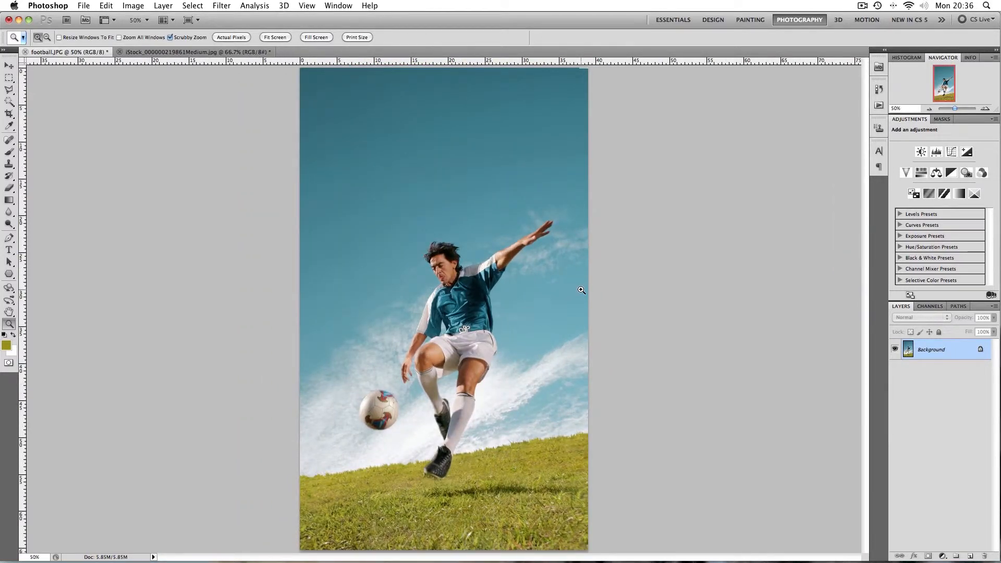
key(super+z)
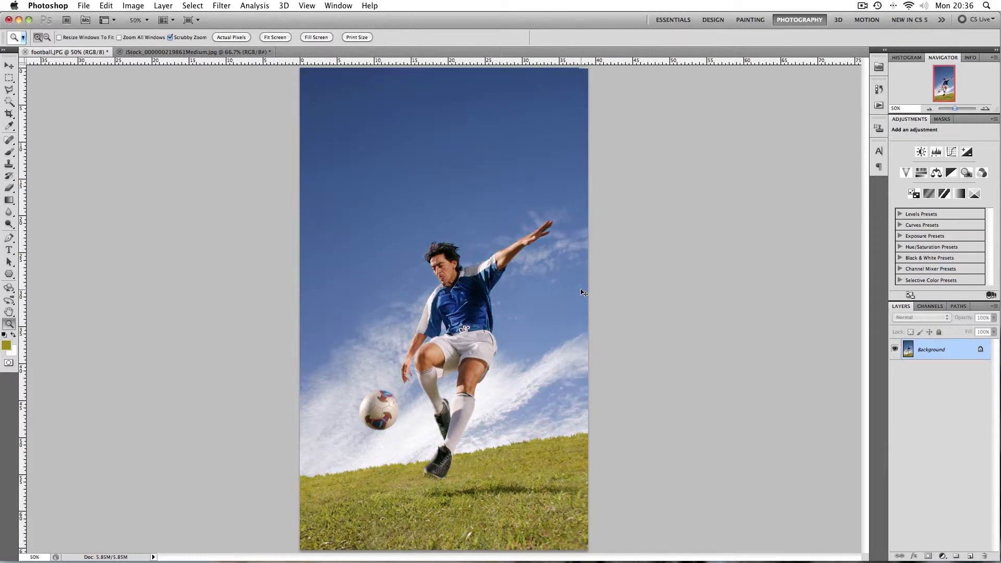
key(super+z)
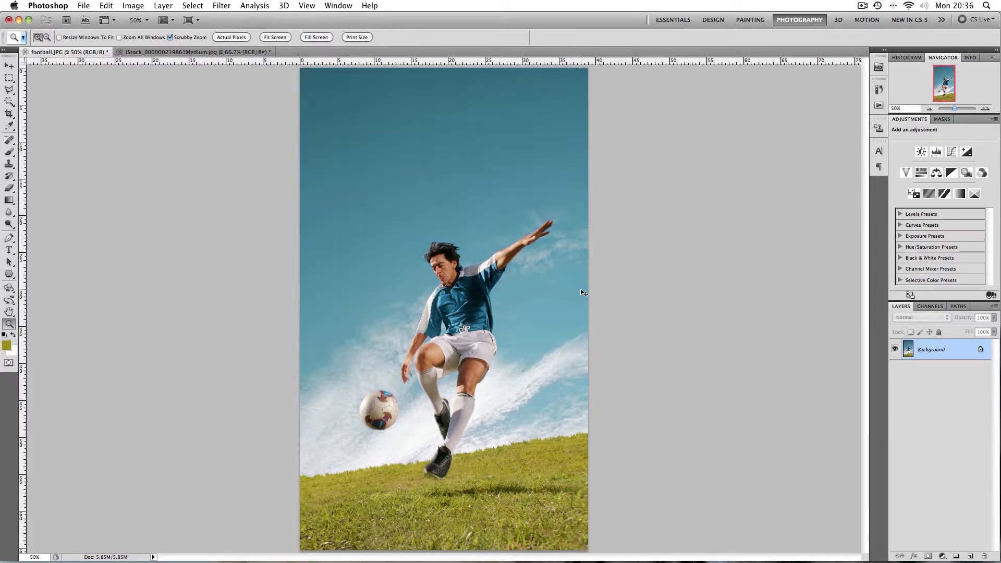
key(super+z)
key(super+z)
Draw a crop box around the player, leaving out the upper sky and the bottom of the grass
key(ctrl+Tab)
key(ctrl+Tab)
click(9, 113)
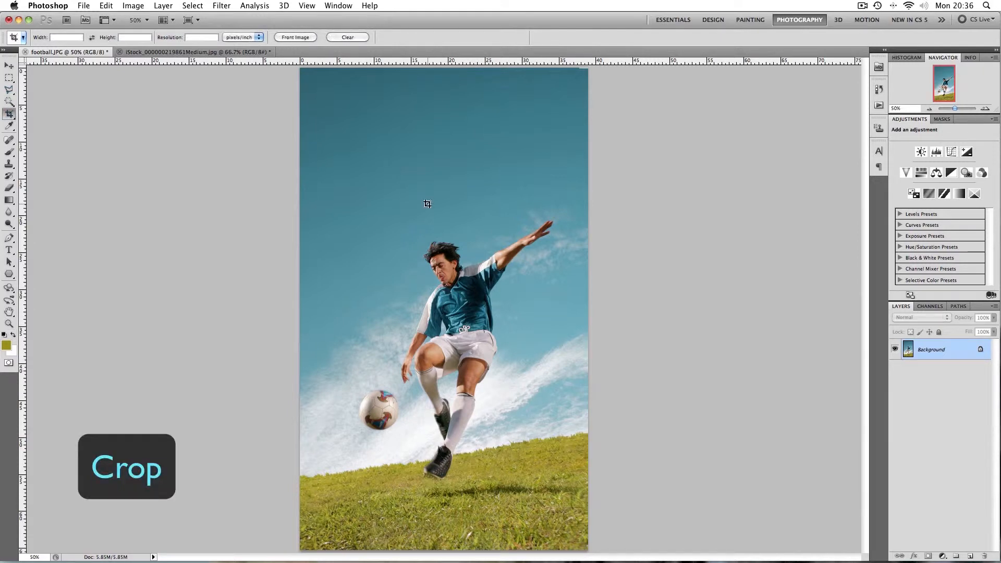
drag(331, 169, 561, 509)
drag(446, 169, 446, 162)
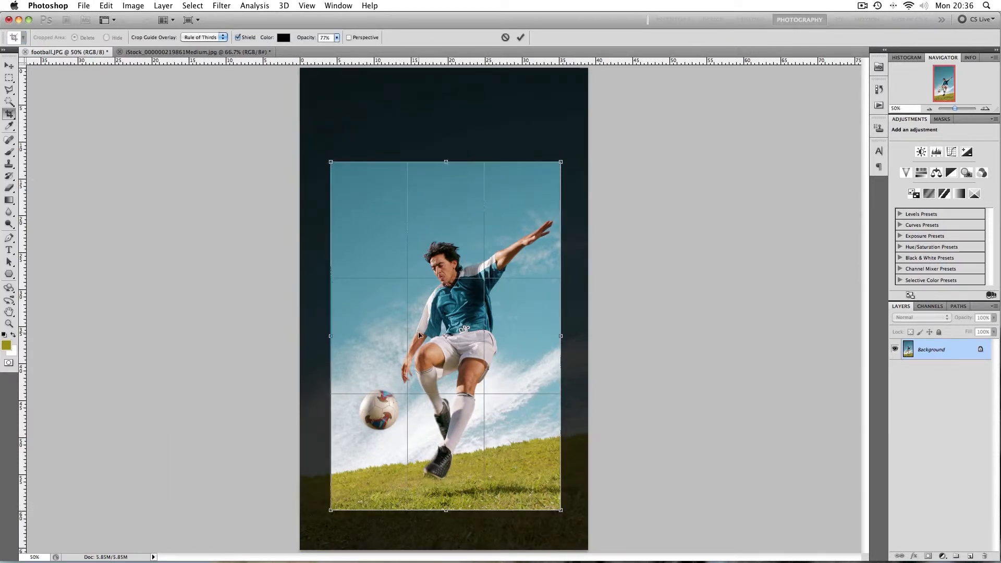
drag(442, 509, 445, 527)
drag(331, 345, 312, 345)
drag(456, 381, 458, 379)
mouse_move(441, 160)
mouse_down()
mouse_move(440, 146)
mouse_move(436, 170)
mouse_up()
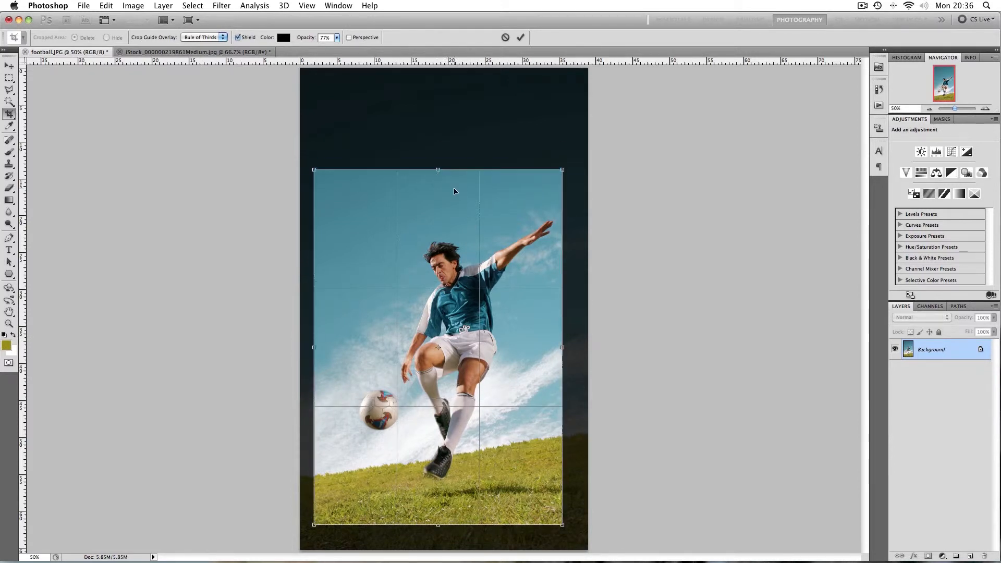
Fine-tune the crop box's edges and apply the crop
key(super+minus)
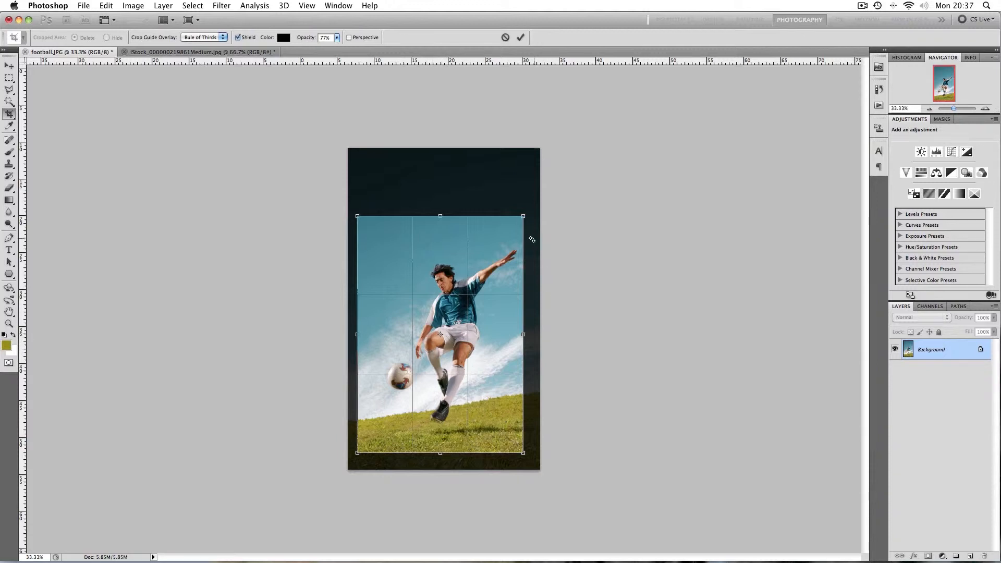
drag(522, 217, 523, 216)
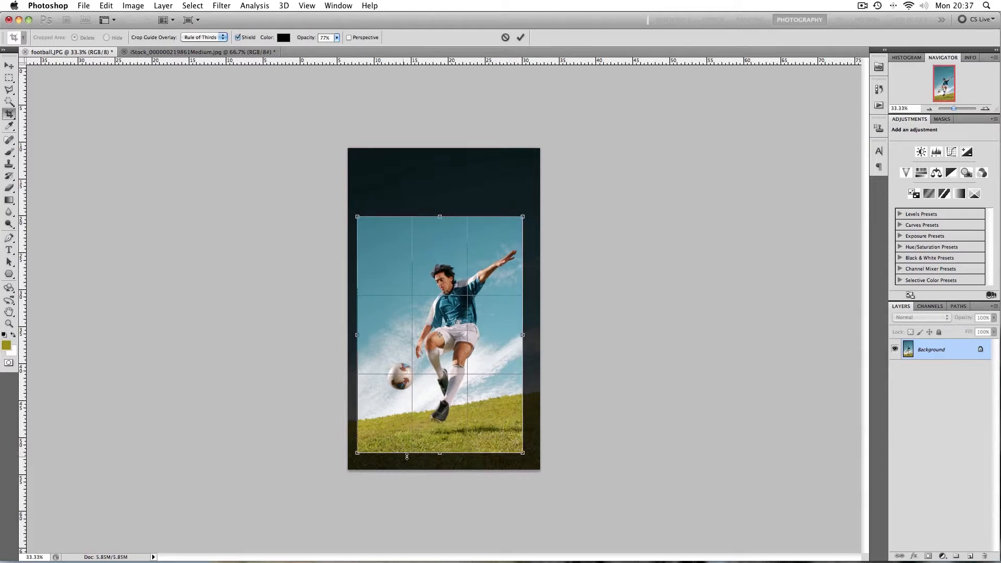
drag(435, 454, 435, 457)
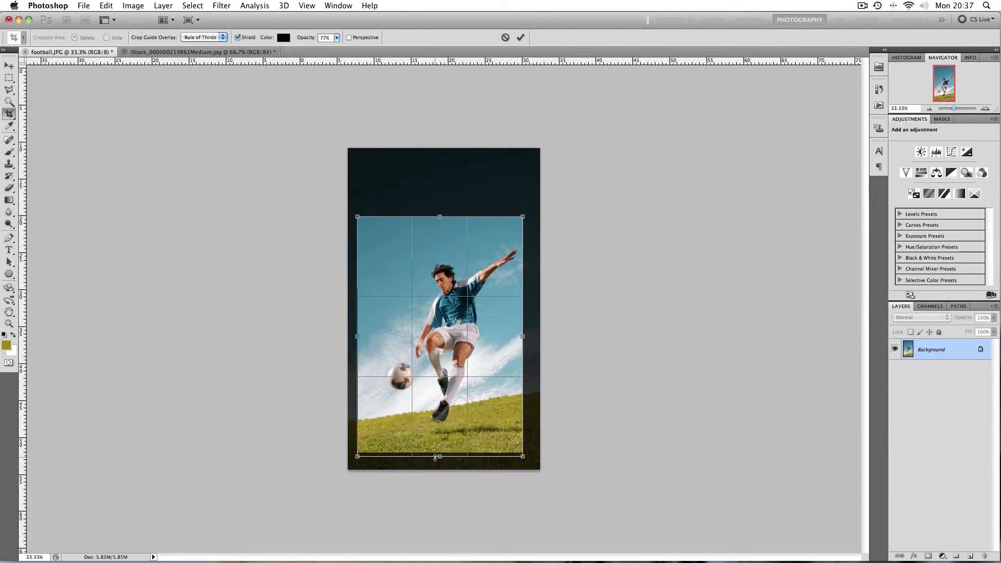
drag(359, 340, 357, 339)
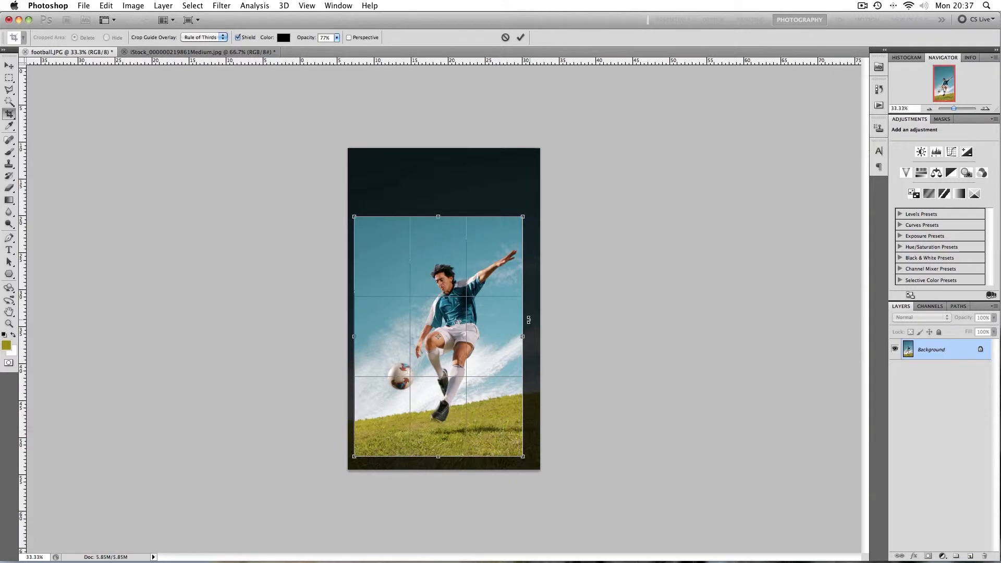
key(Return)
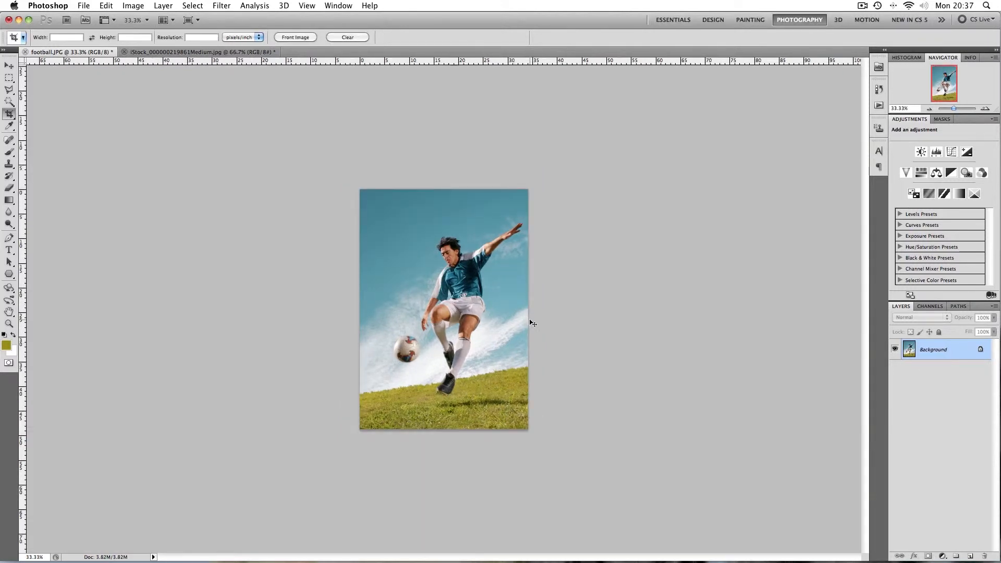
Switch to the sunset photo and inspect it up close
key(super+equal)
key(super+equal)
key(super+minus)
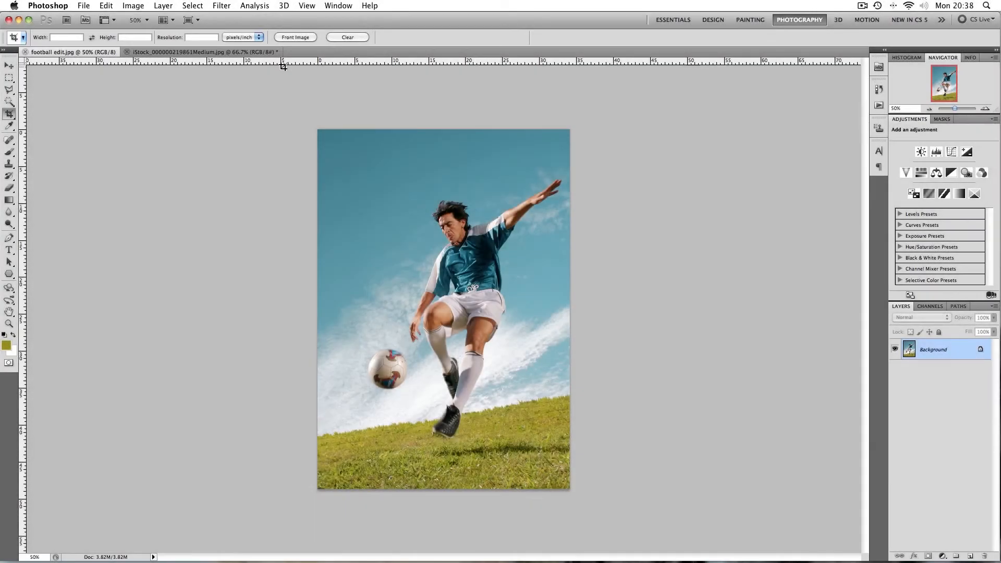
click(215, 53)
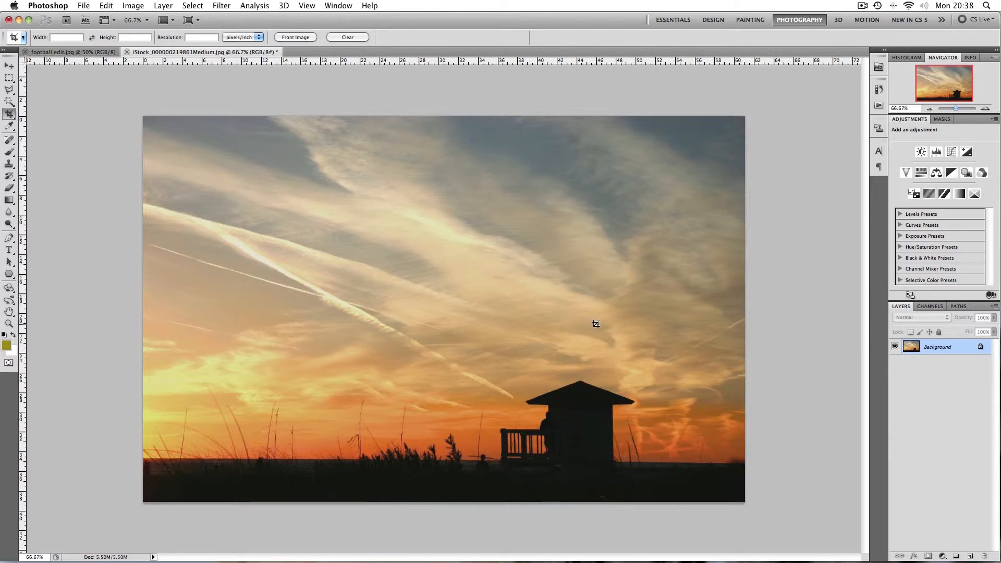
key(super+equal)
drag(585, 368, 587, 202)
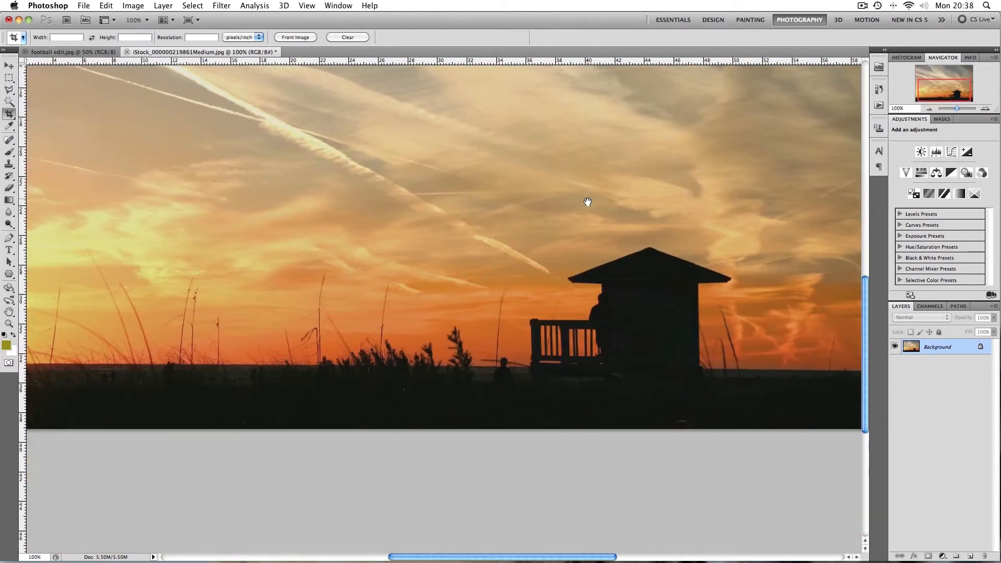
drag(630, 314, 632, 462)
drag(471, 217, 480, 277)
drag(582, 313, 598, 290)
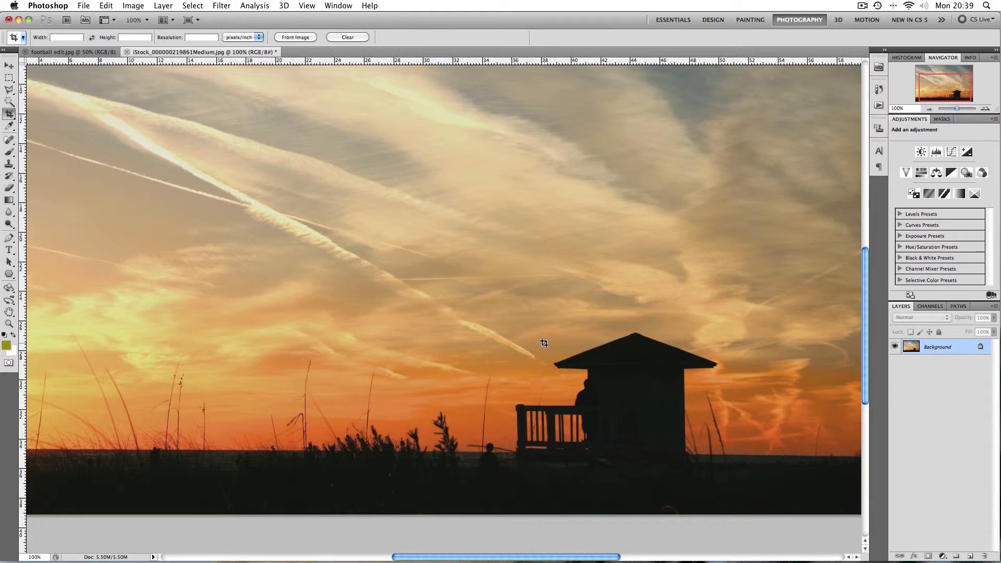
key(super+minus)
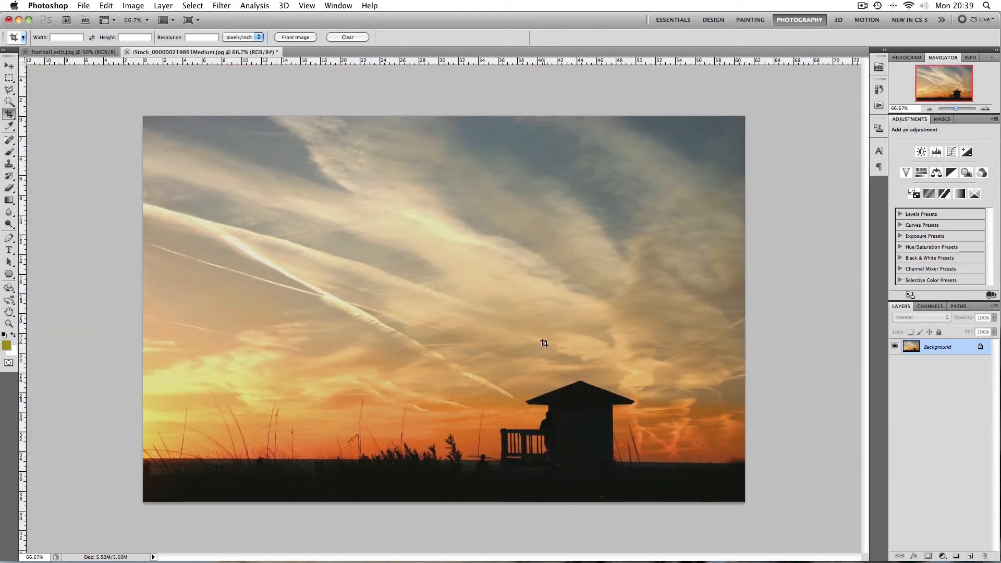
Apply Levels to the sunset photo with input levels 16, 1.06 and 231, then compare before and after
click(140, 6)
mouse_move(145, 40)
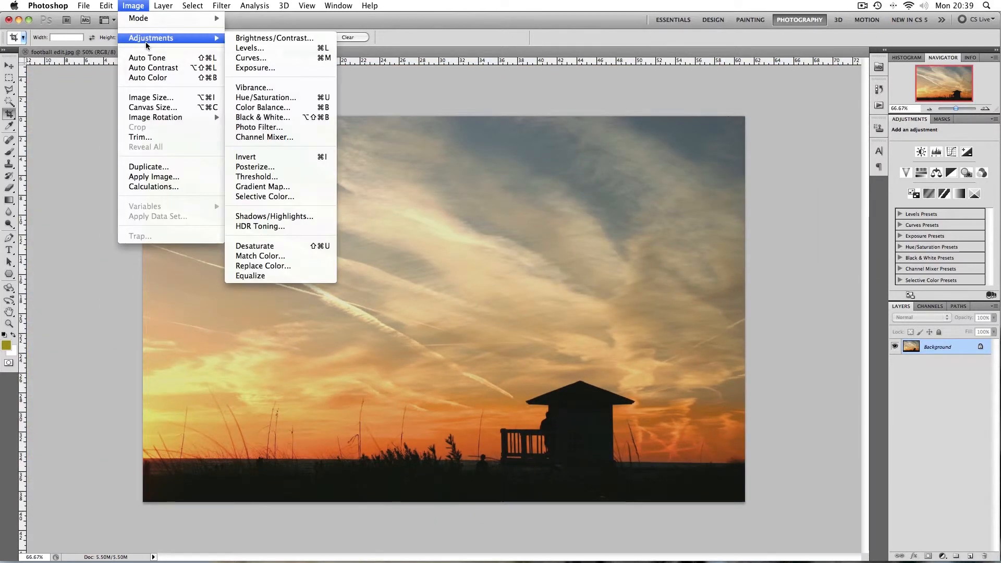
click(249, 48)
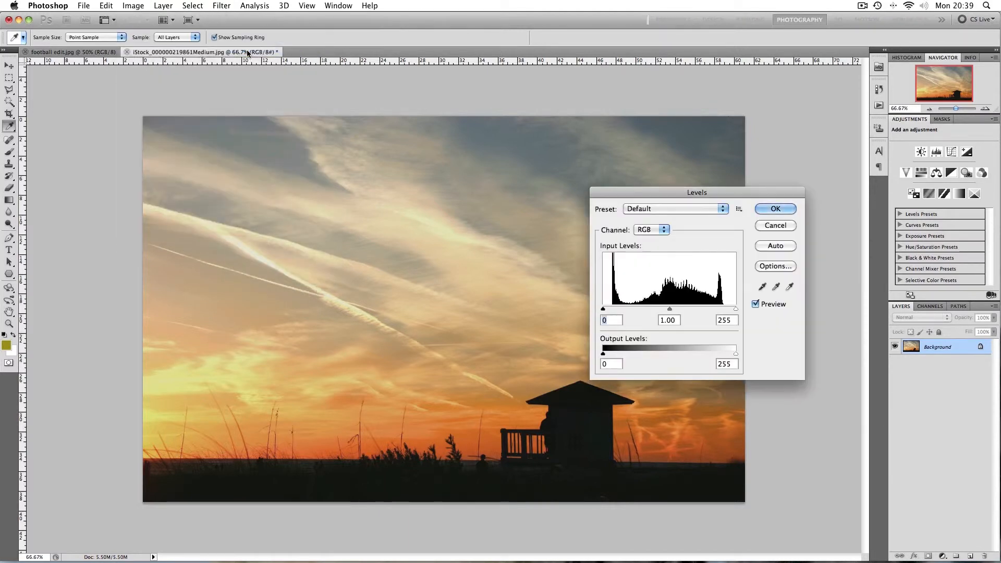
drag(602, 309, 610, 311)
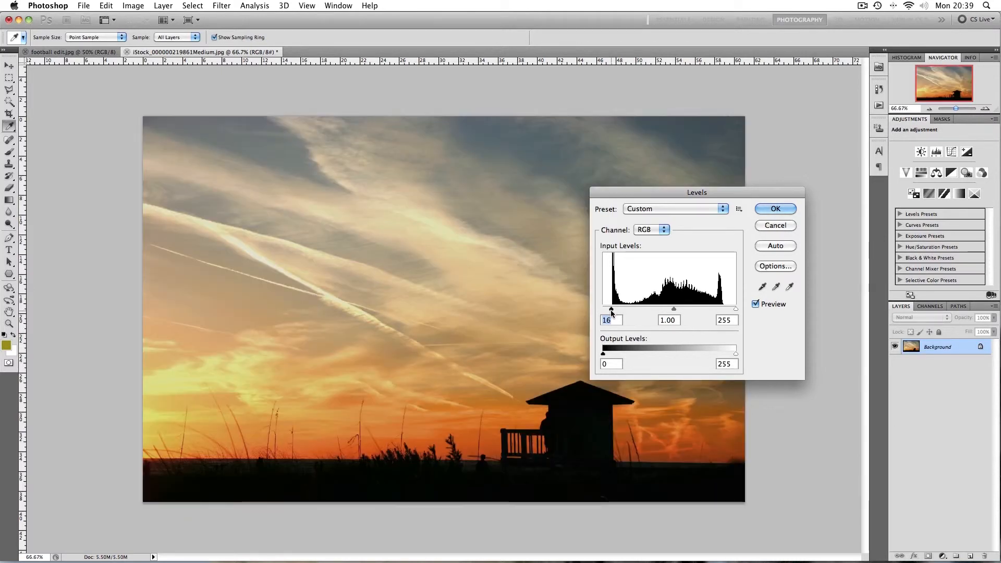
key(alt)
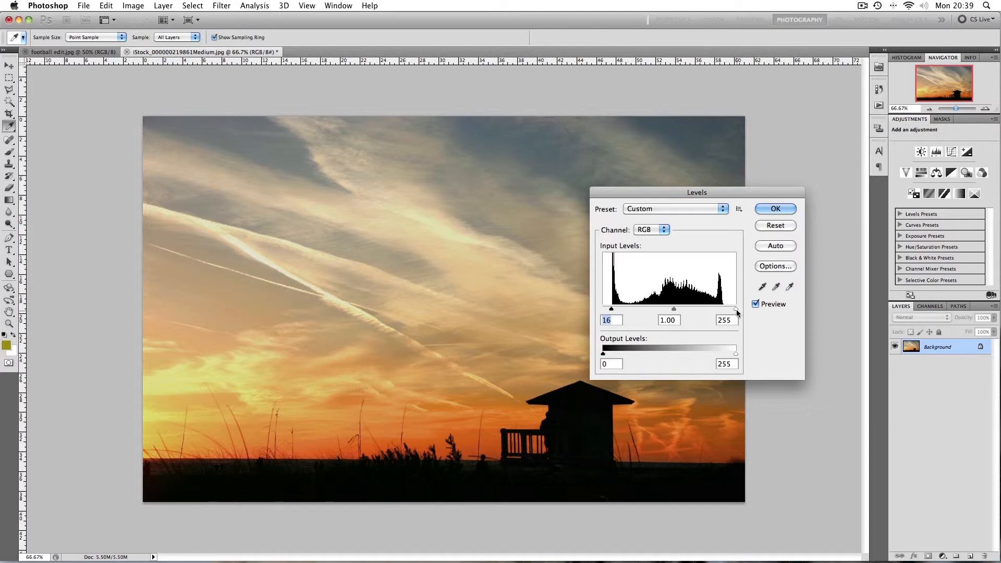
drag(735, 309, 723, 312)
drag(668, 309, 665, 311)
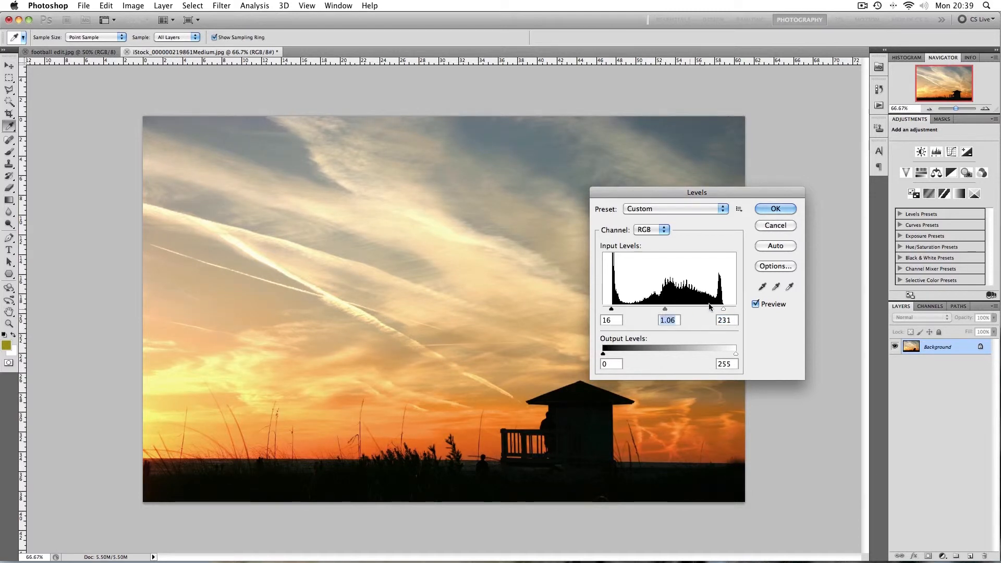
click(757, 210)
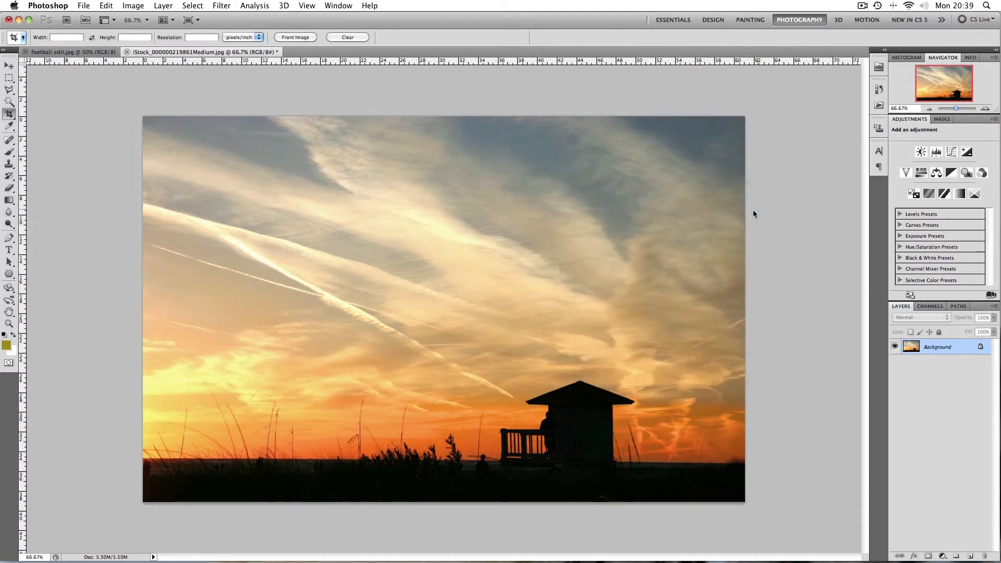
key(super+z)
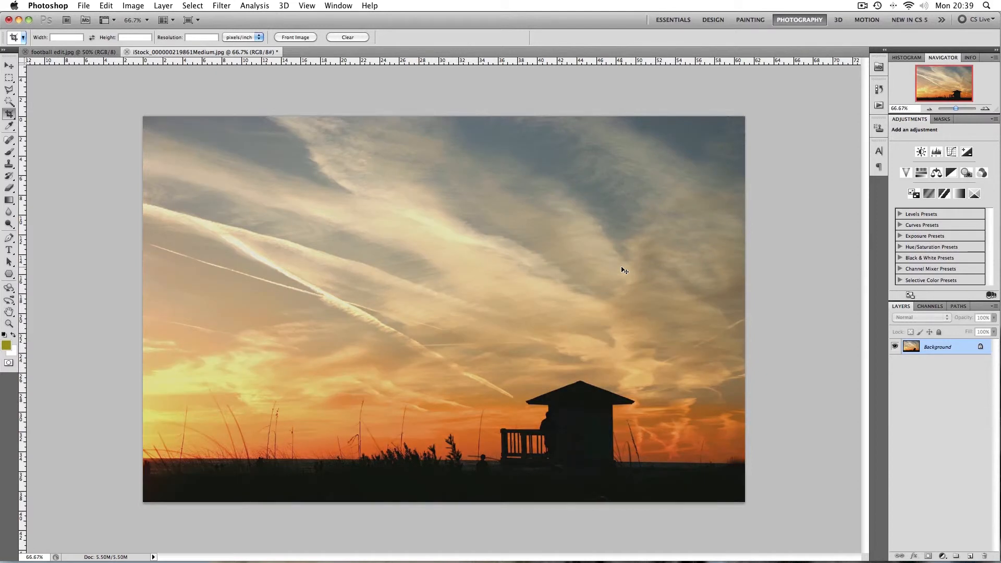
key(super+z)
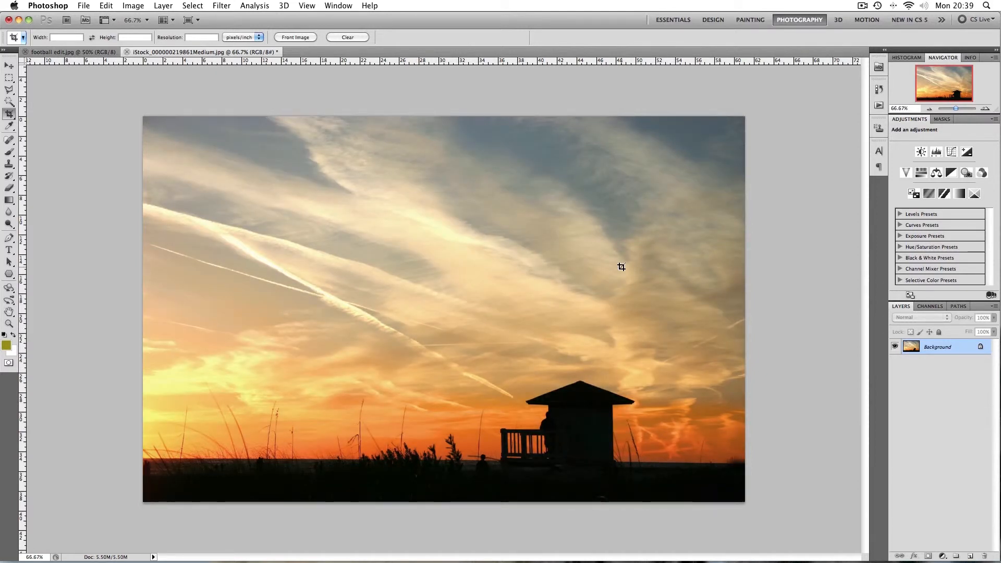
Boost the sunset photo's saturation and slightly nudge its hue with Hue/Saturation, then apply it
click(134, 6)
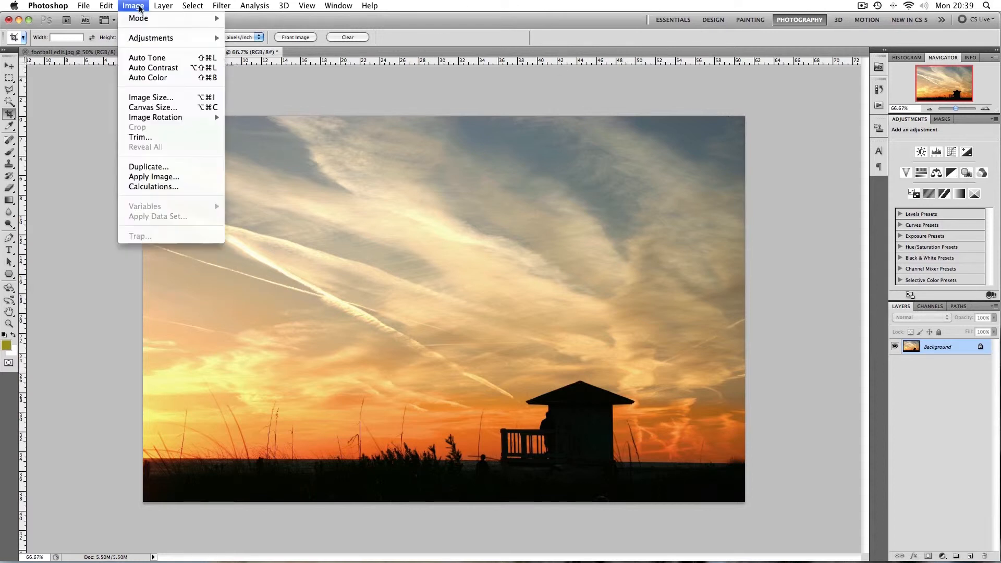
mouse_move(147, 38)
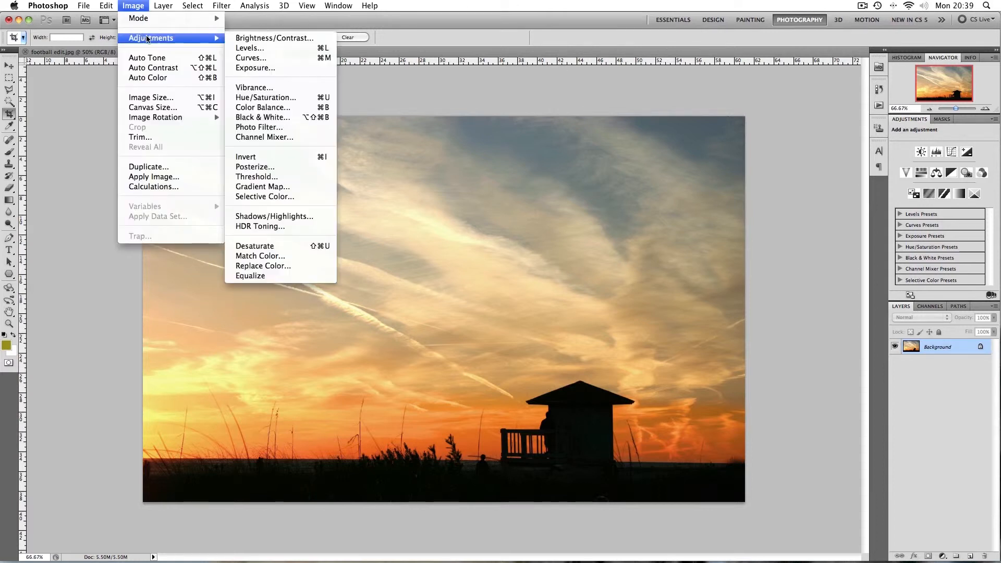
click(287, 98)
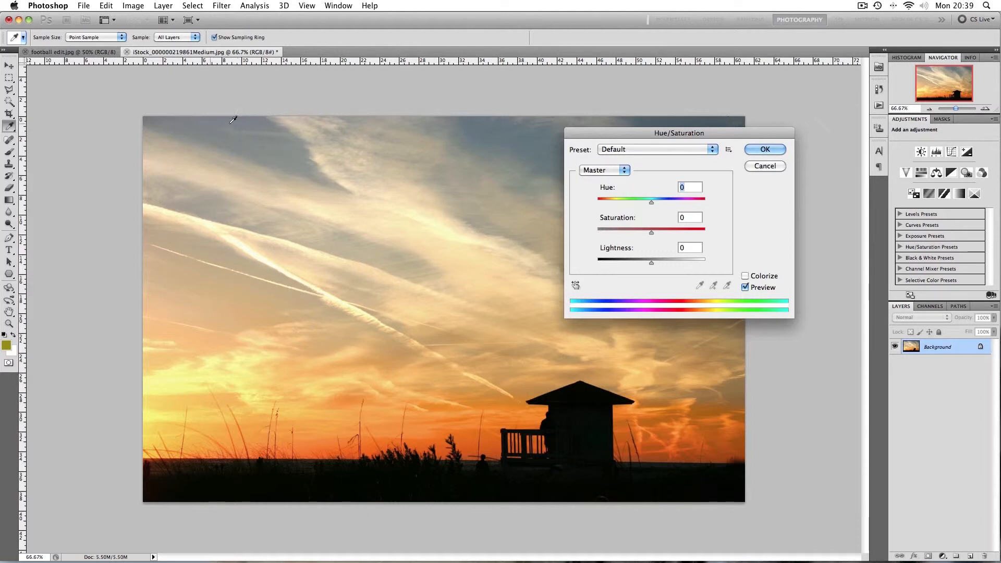
drag(651, 233, 663, 235)
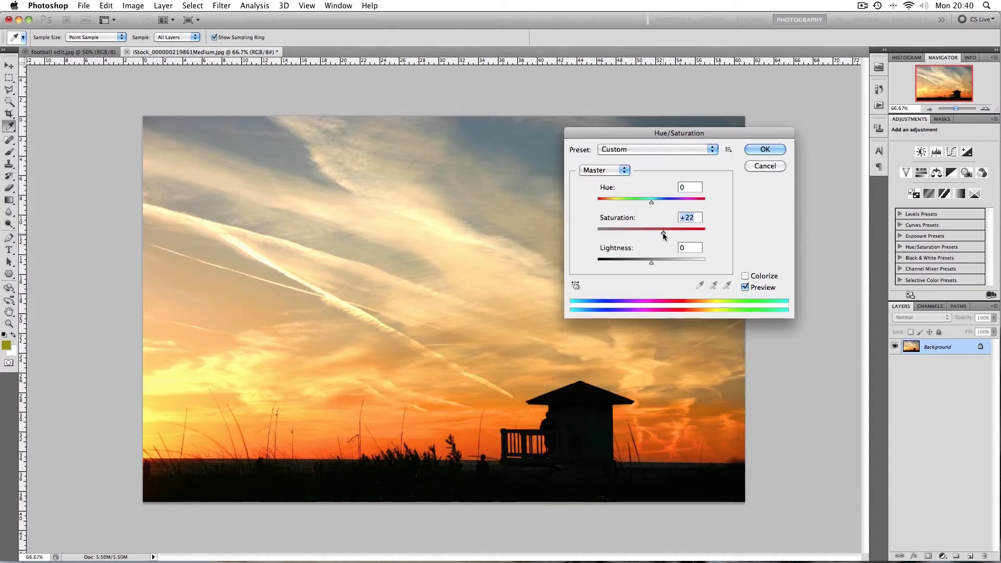
click(653, 205)
mouse_move(653, 205)
mouse_down()
mouse_move(668, 205)
mouse_move(650, 206)
mouse_up()
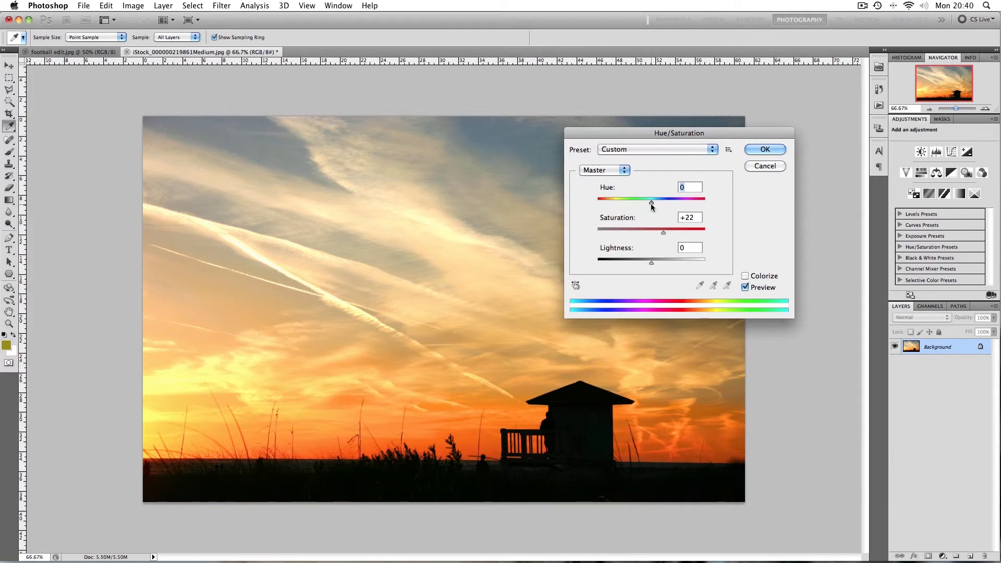
drag(651, 203, 649, 203)
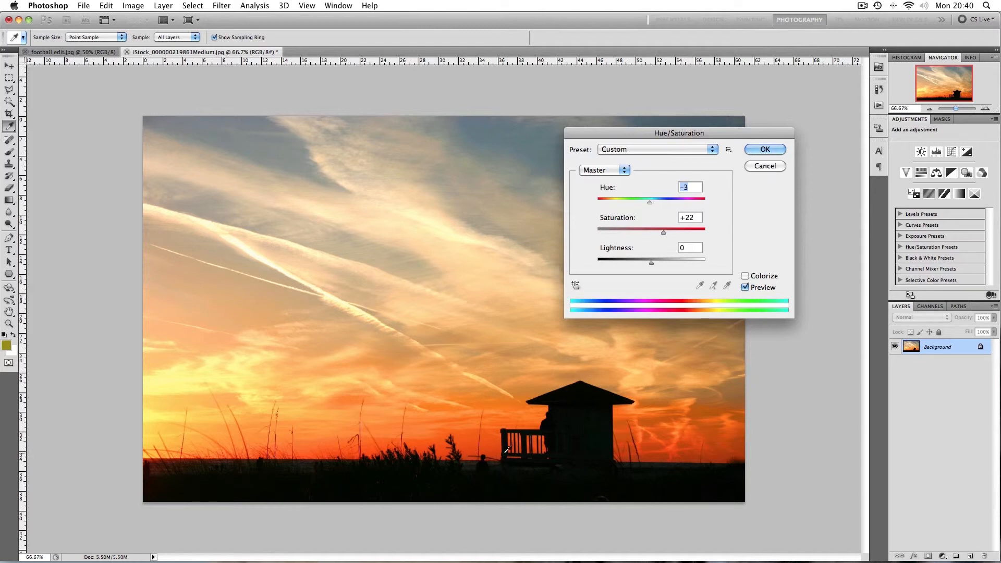
drag(662, 236, 665, 235)
click(750, 152)
Crop the sunset photo to a wide strip, removing the upper sky
key(c)
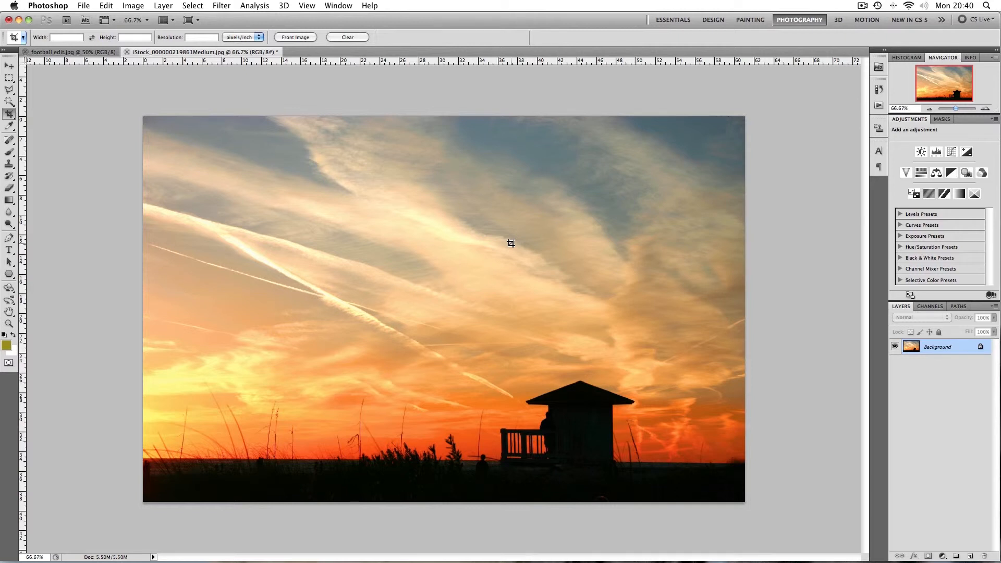
drag(141, 270, 793, 502)
mouse_move(448, 270)
mouse_down()
mouse_move(445, 293)
mouse_move(448, 274)
mouse_up()
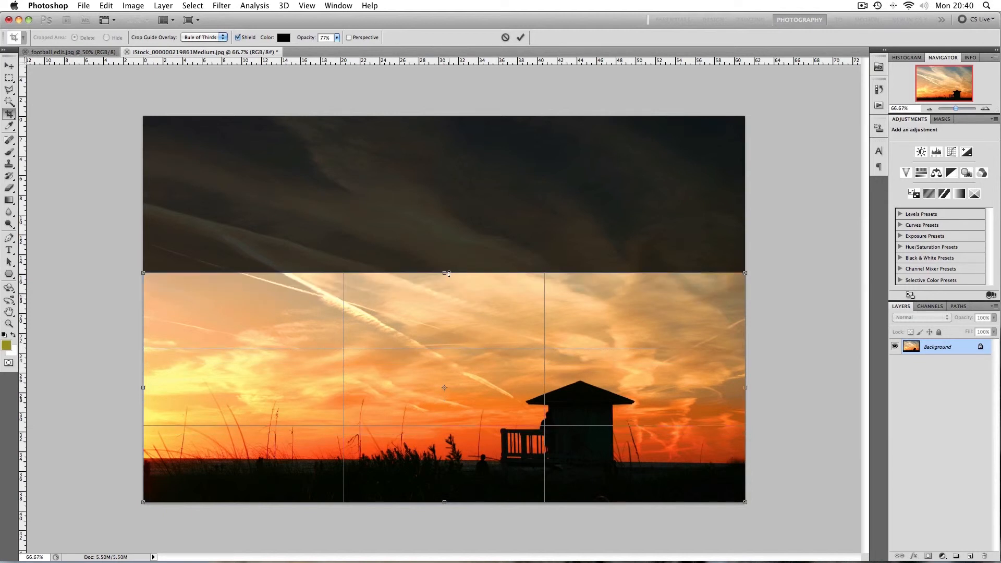
key(Return)
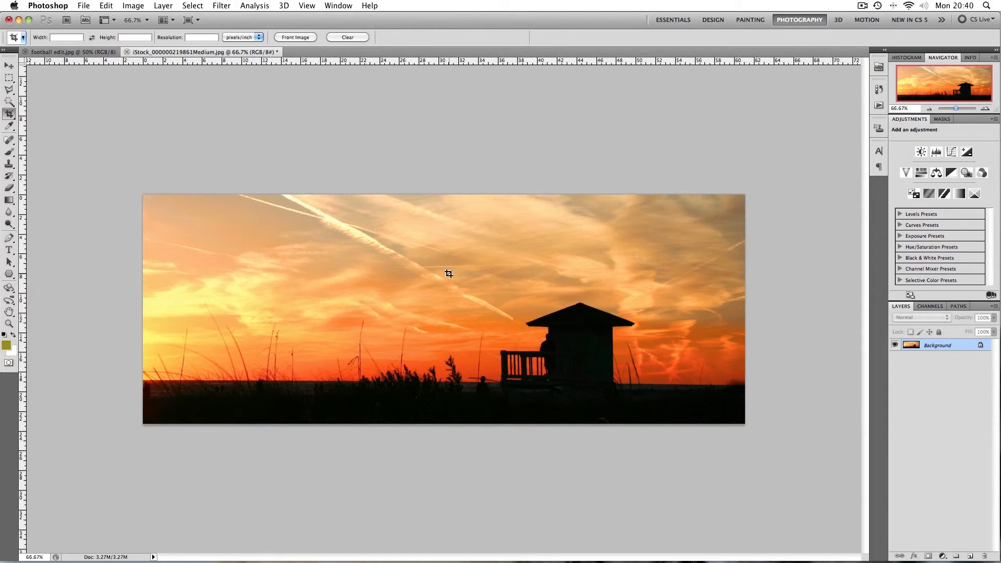
key(super+plus)
key(super+minus)
Save the sunset photo as sunset edit.jpg with maximum JPEG quality 12
click(86, 7)
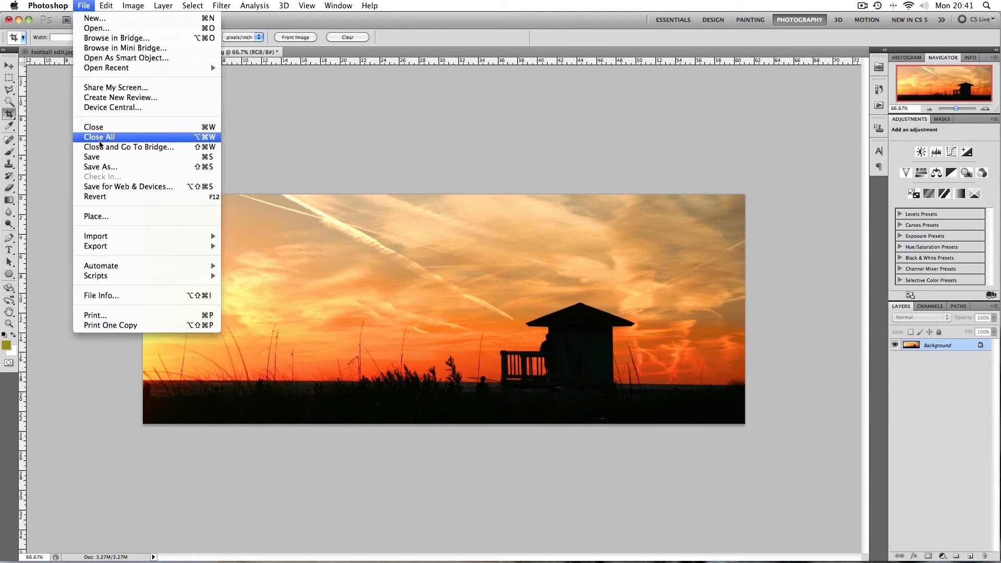
click(104, 166)
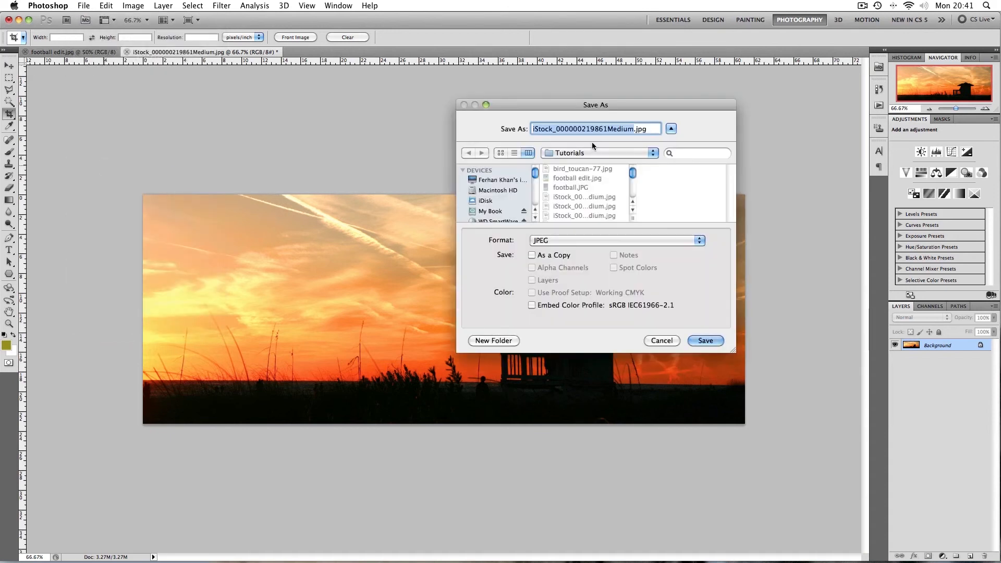
text(sunset edit)
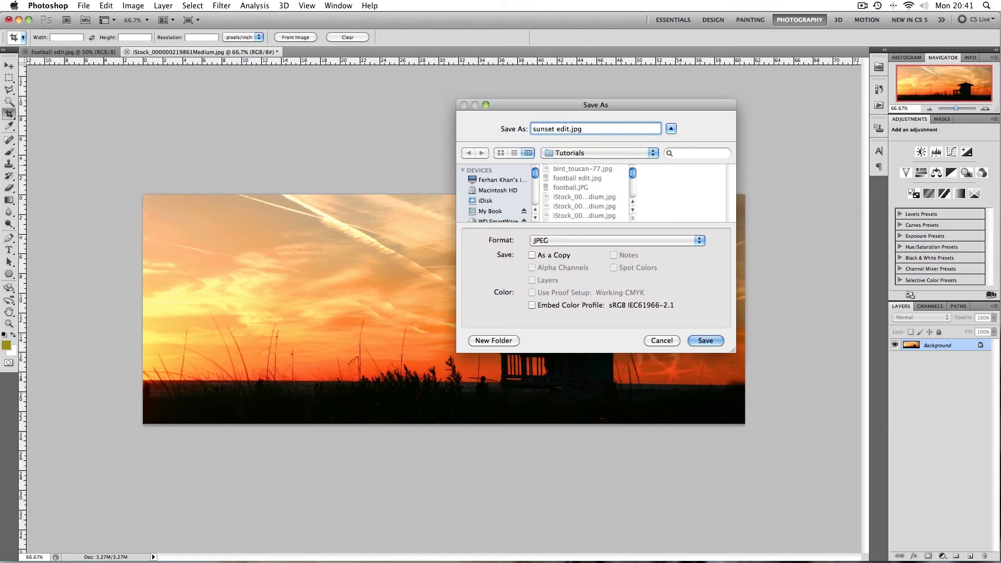
click(698, 341)
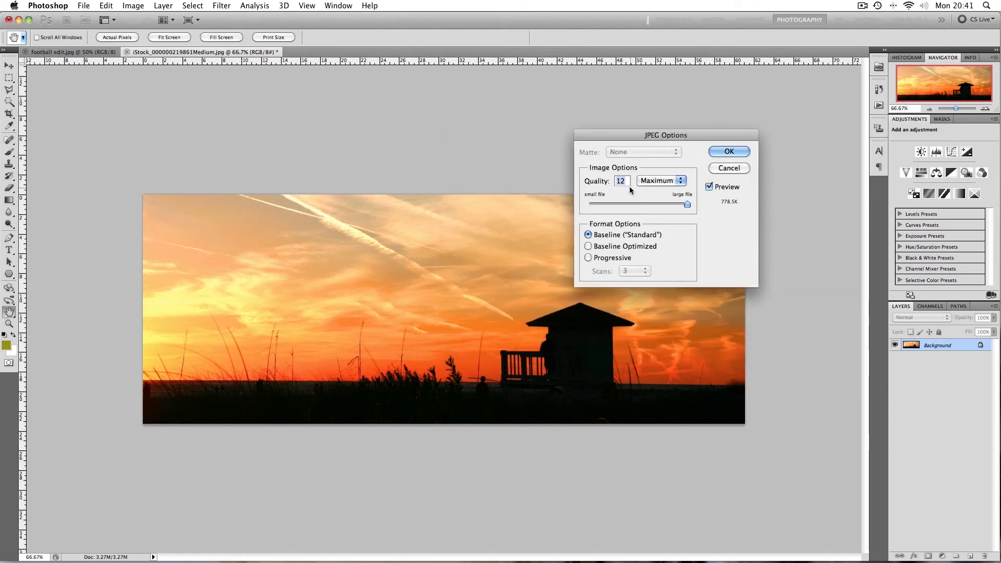
click(688, 206)
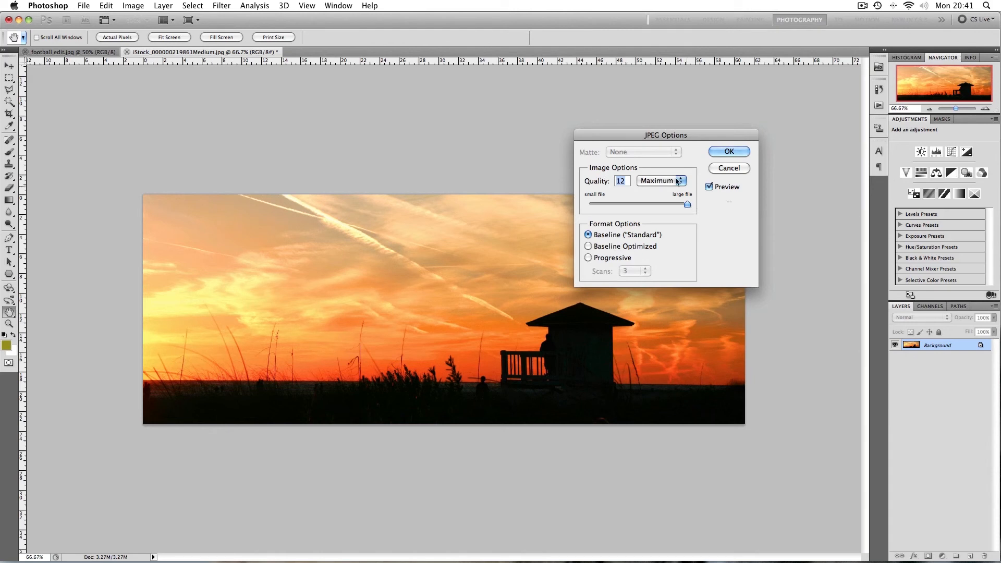
click(729, 152)
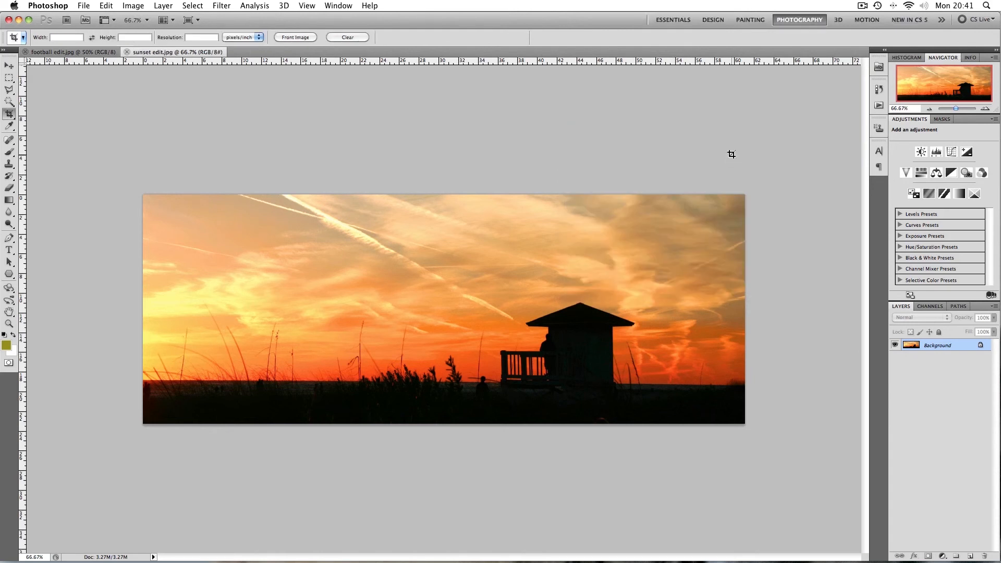